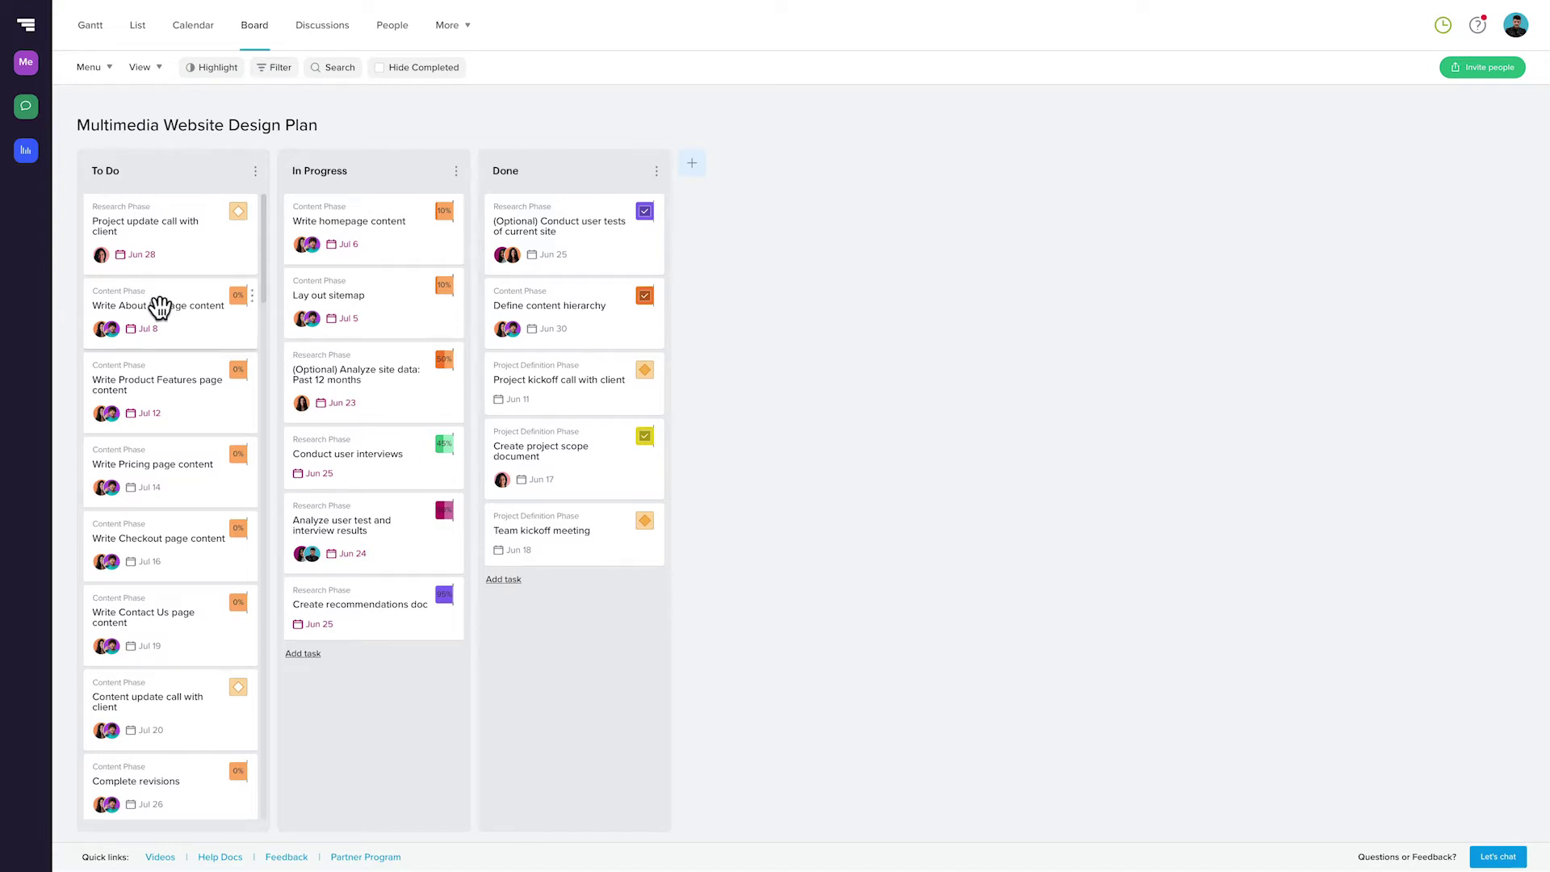
Drag 'Write About Us page content' from To Do through In Progress to the top of Done.
{"action": "left_click_drag", "start_coordinate": [159, 306], "coordinate": [350, 201]}
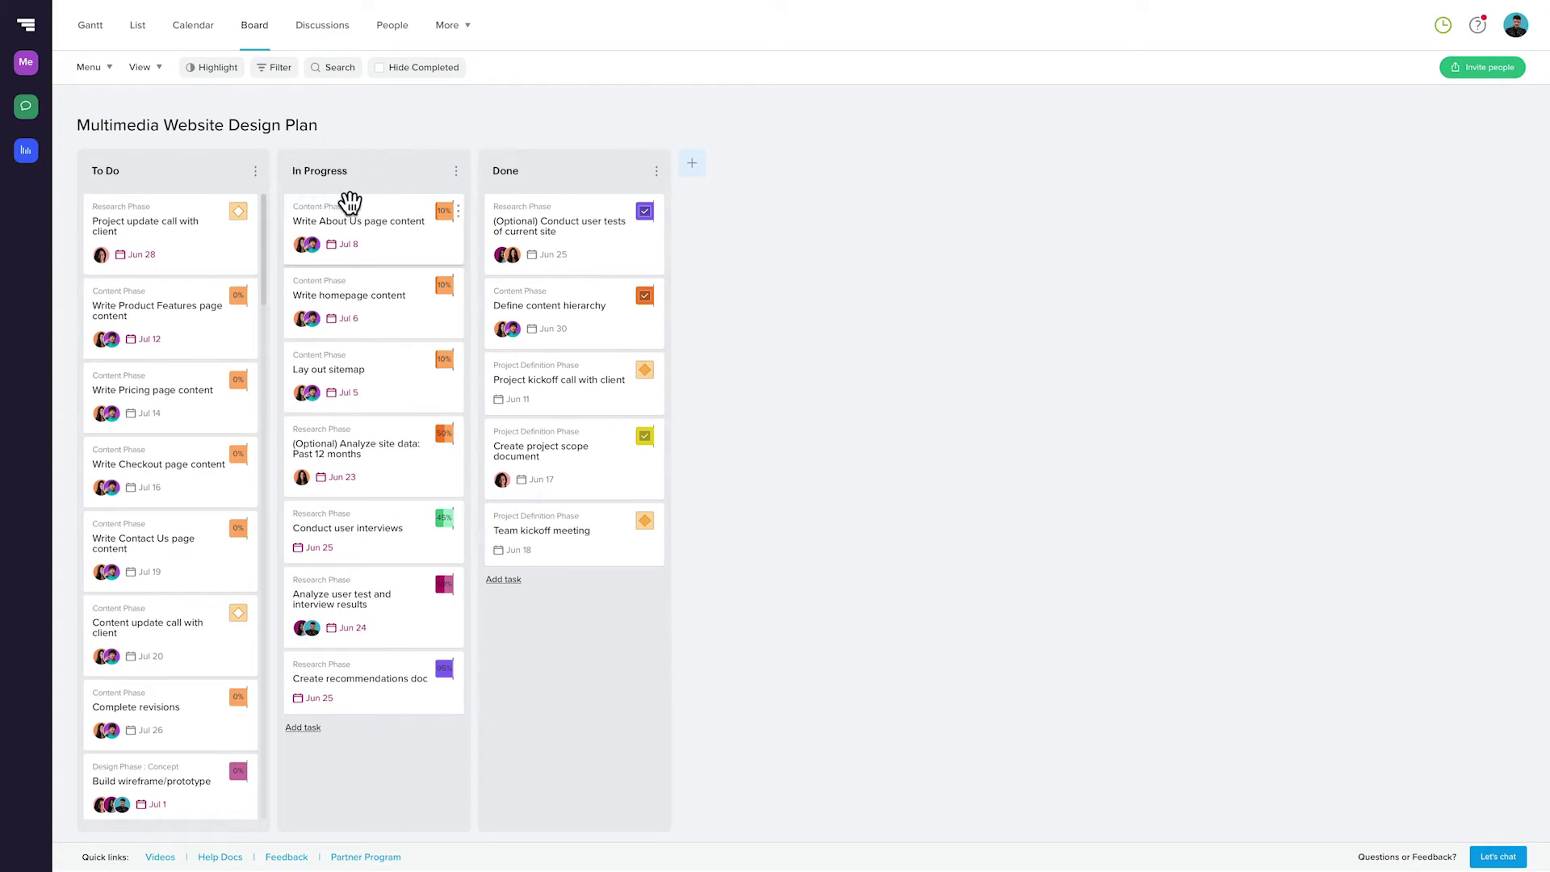
{"action": "left_click_drag", "start_coordinate": [378, 212], "coordinate": [536, 194]}
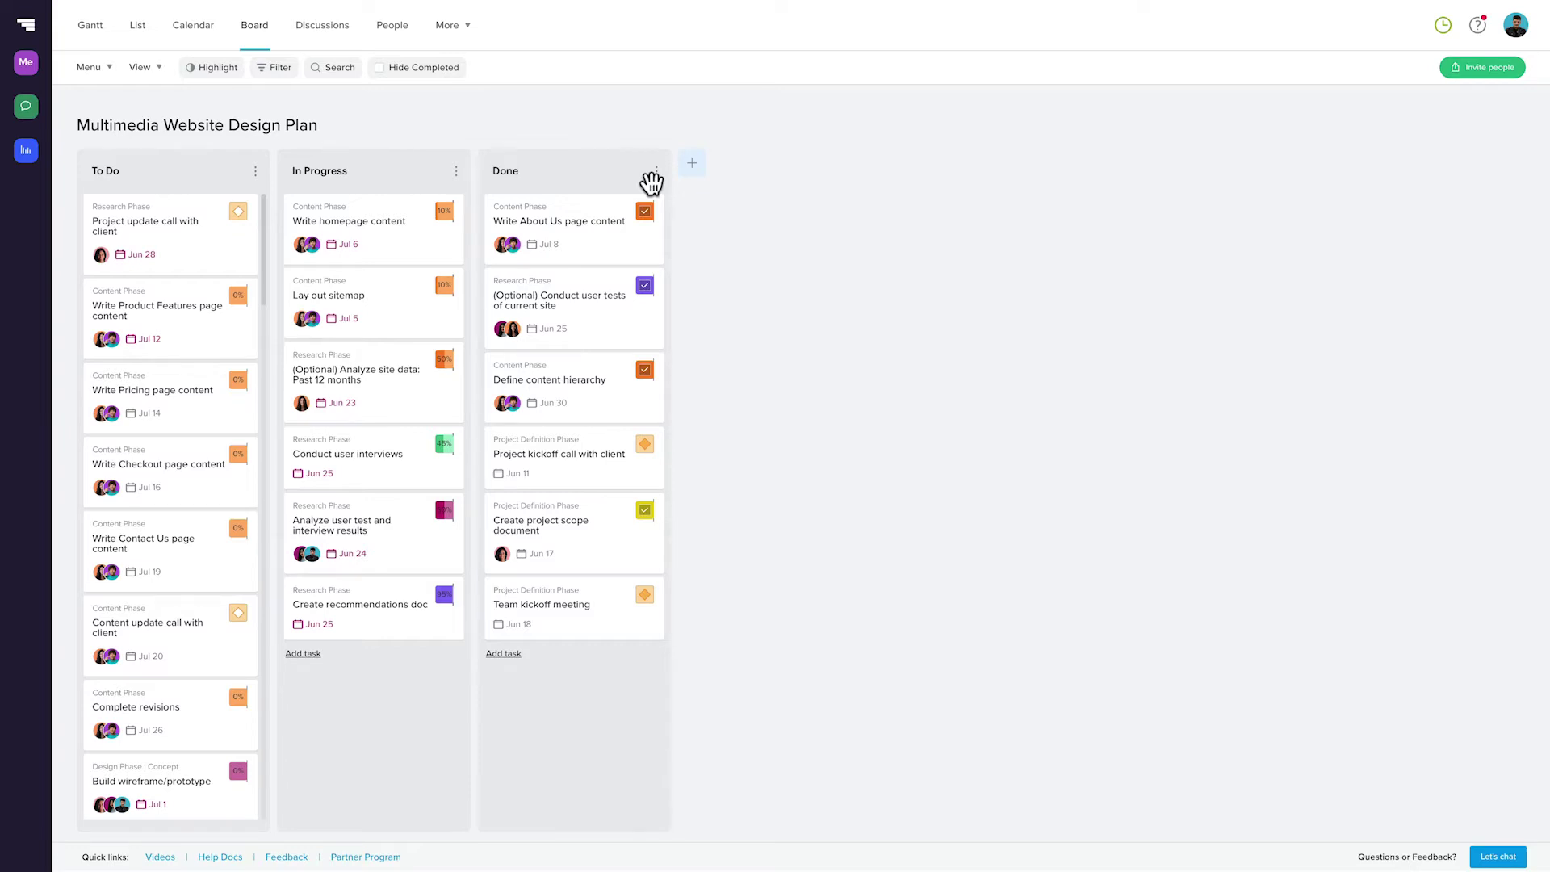
{"action": "left_click", "coordinate": [657, 173]}
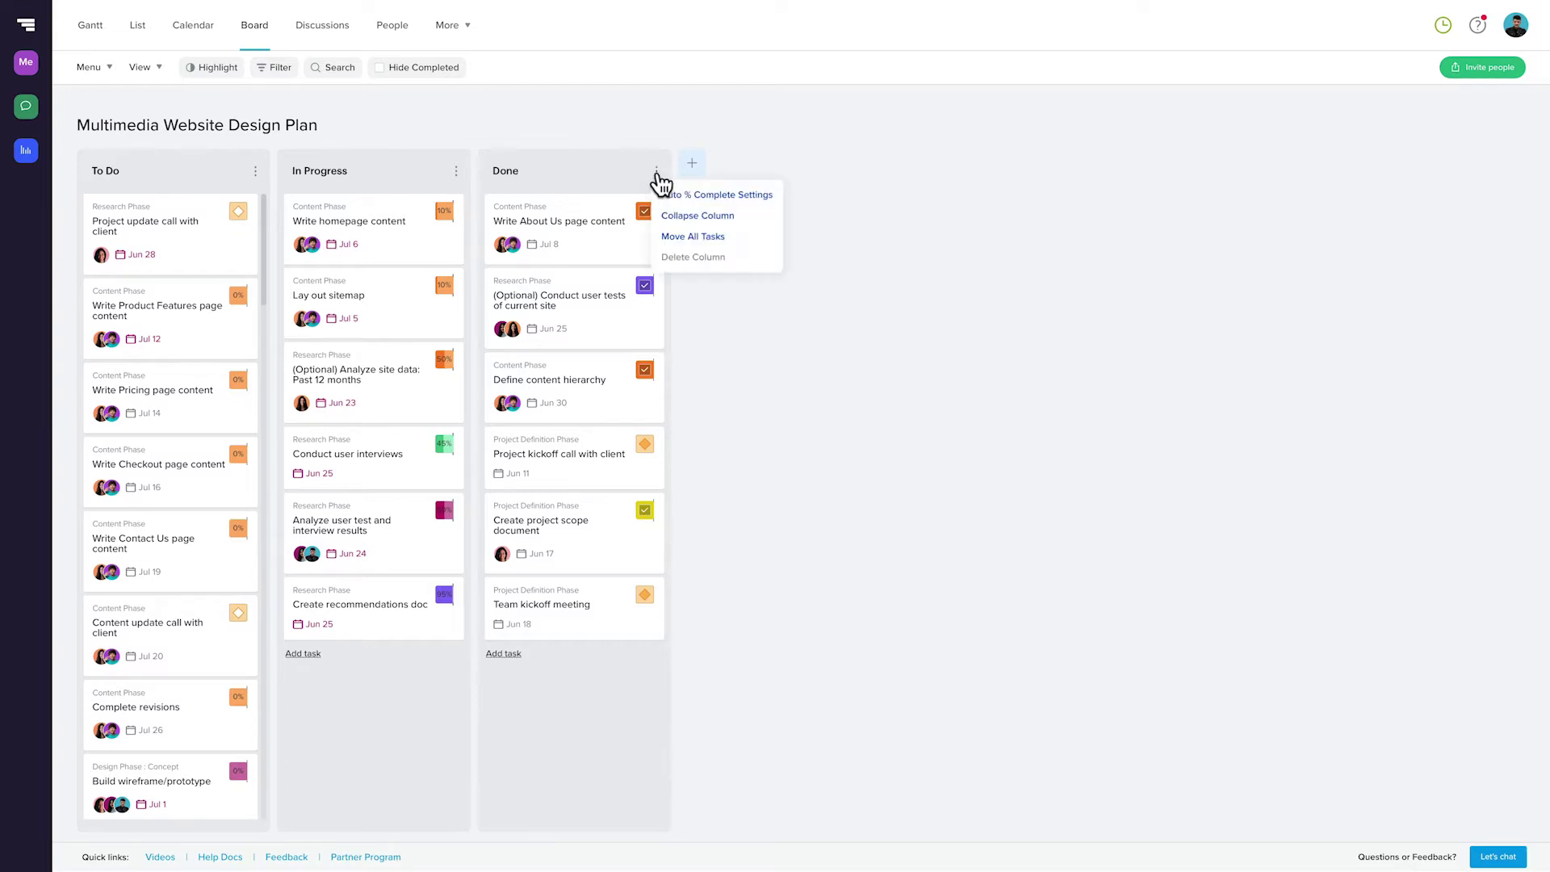
{"action": "left_click", "coordinate": [691, 195]}
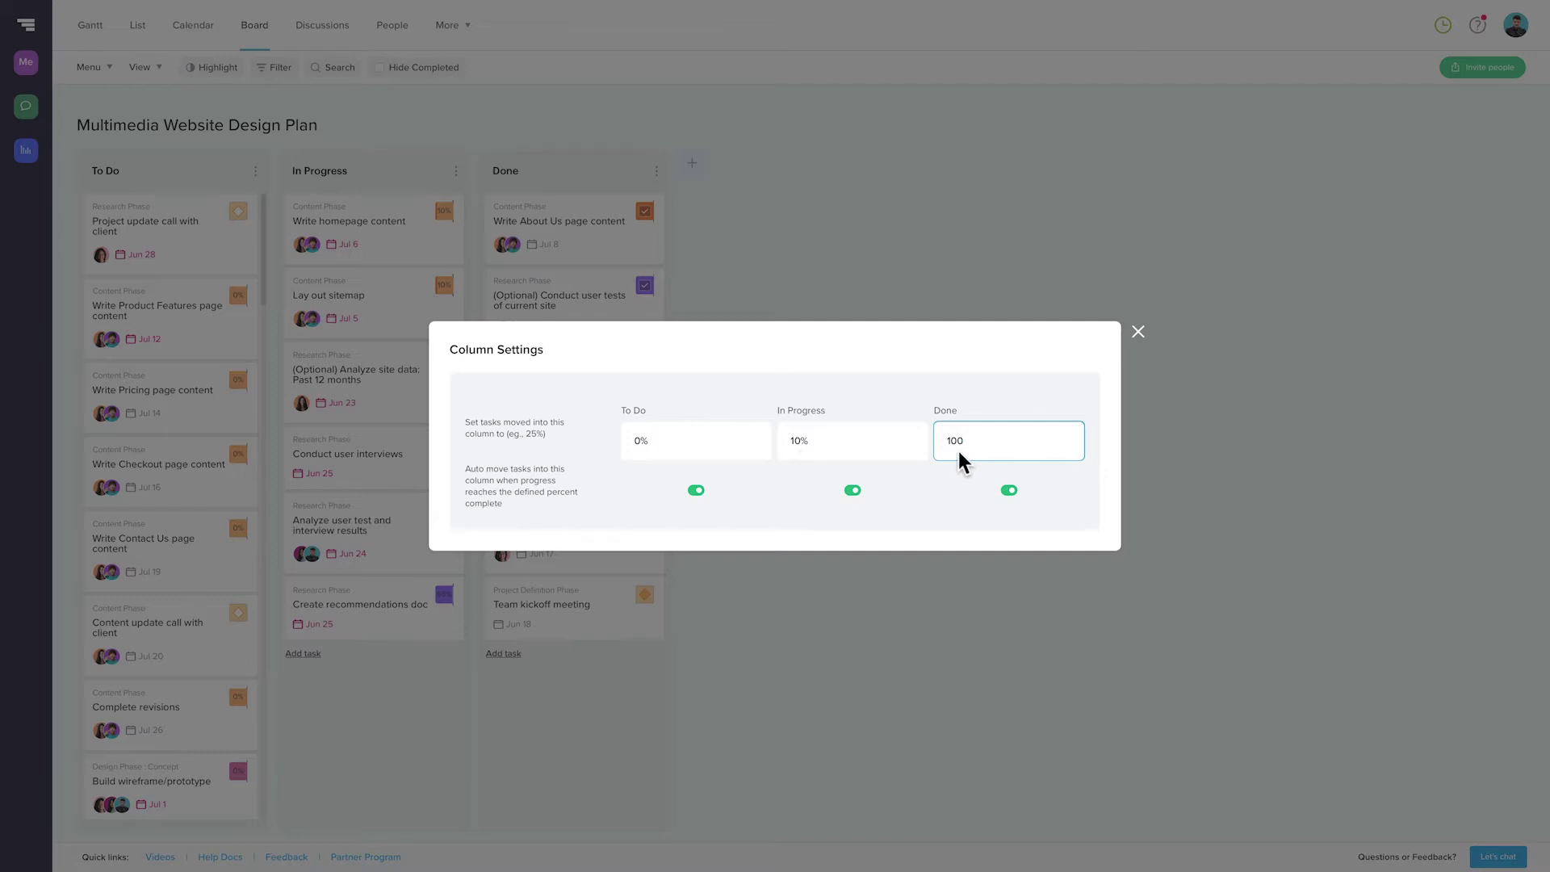
{"action": "left_click", "coordinate": [1139, 335]}
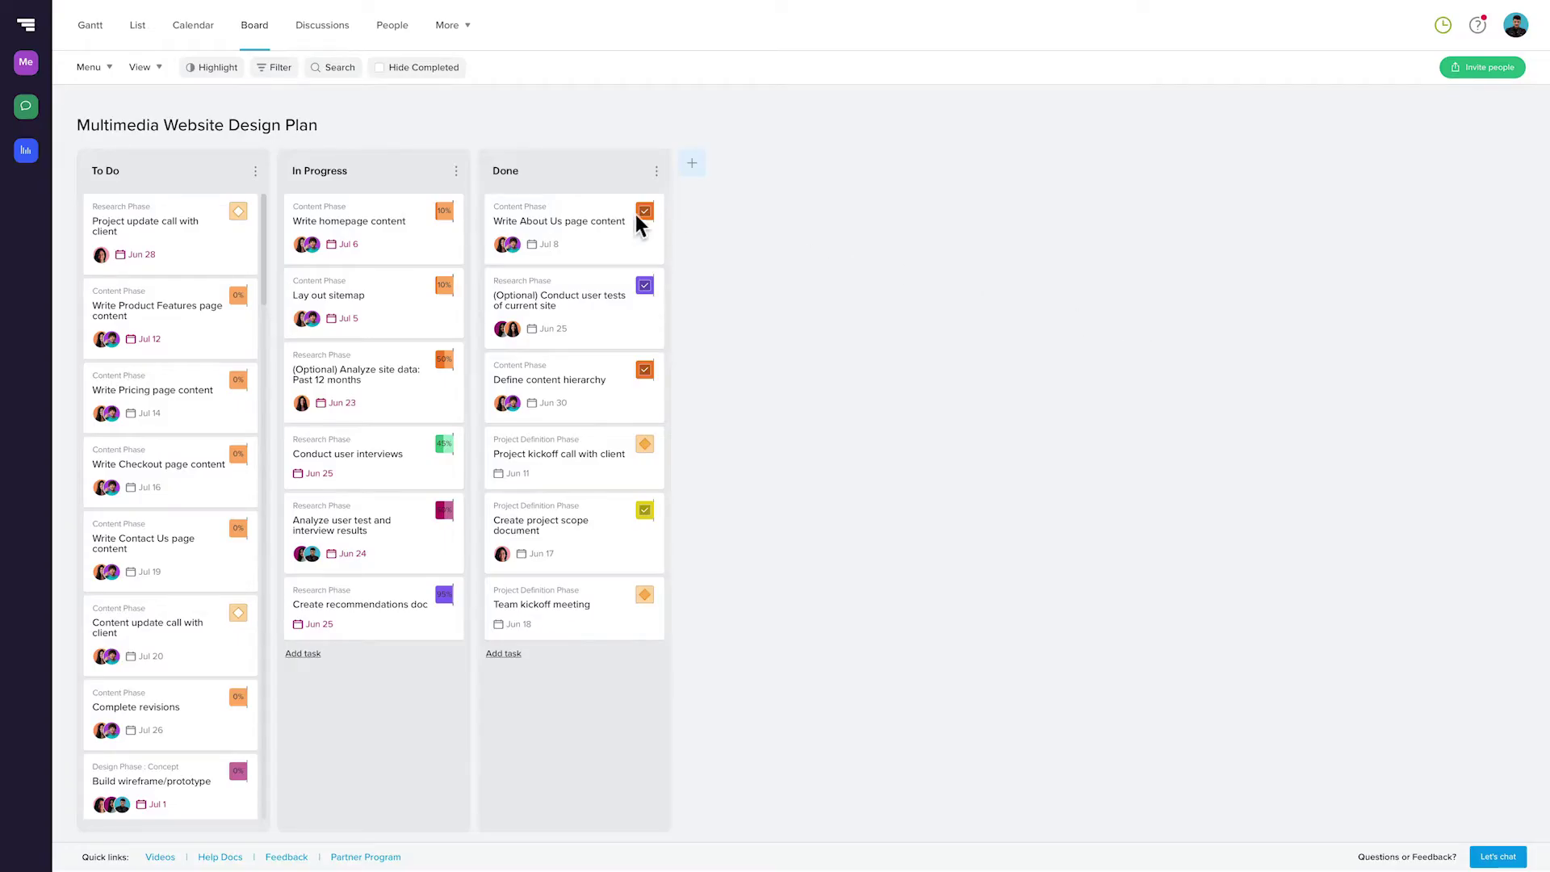
{"action": "left_click_drag", "start_coordinate": [428, 215], "coordinate": [598, 205]}
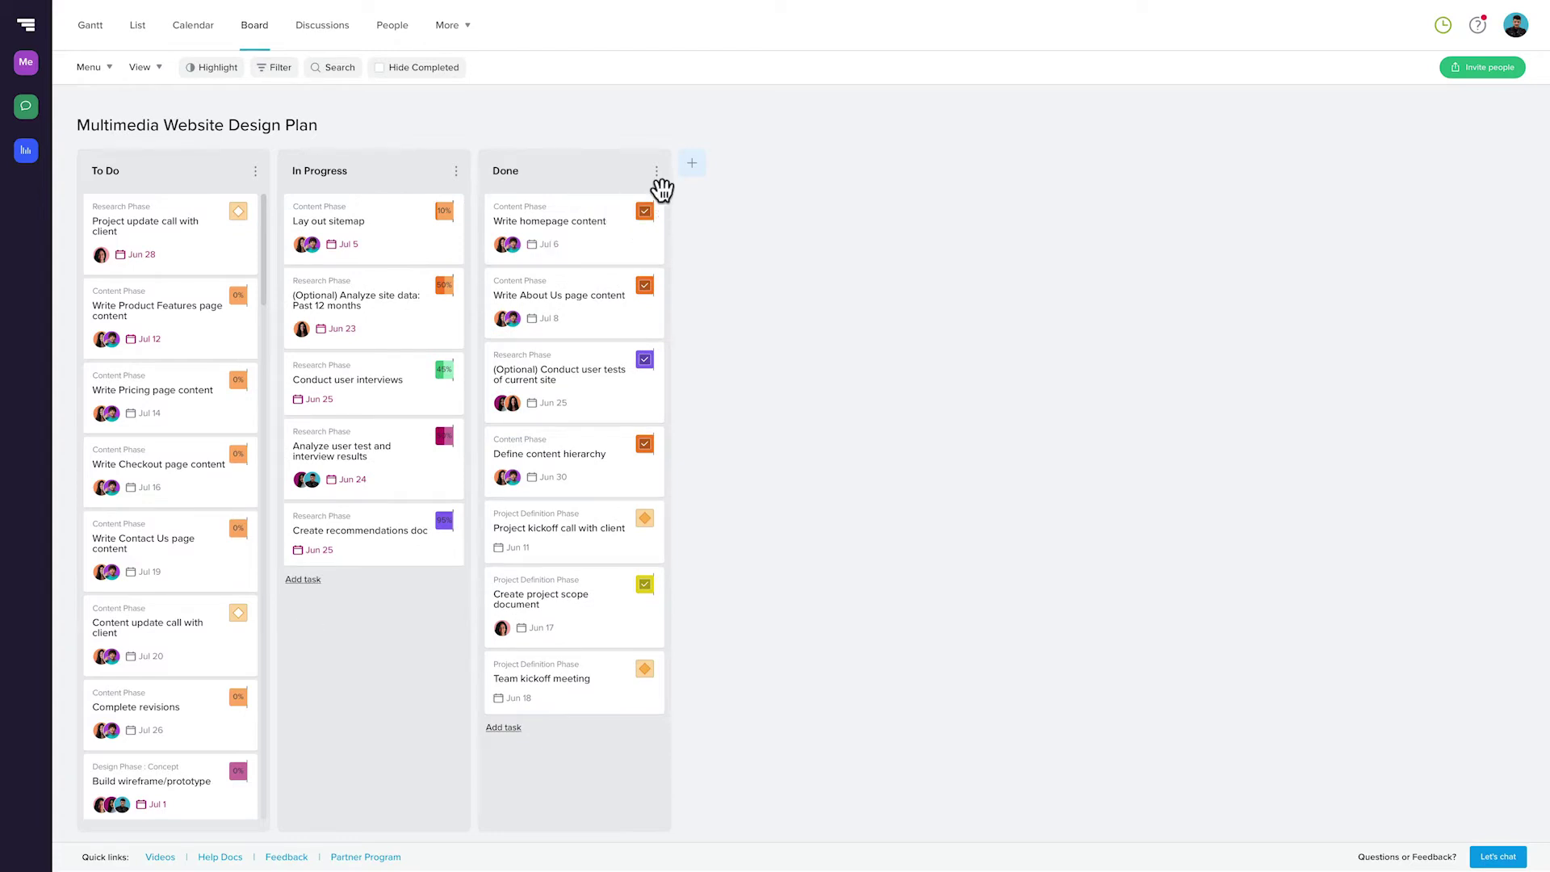
{"action": "left_click_drag", "start_coordinate": [602, 206], "coordinate": [441, 186]}
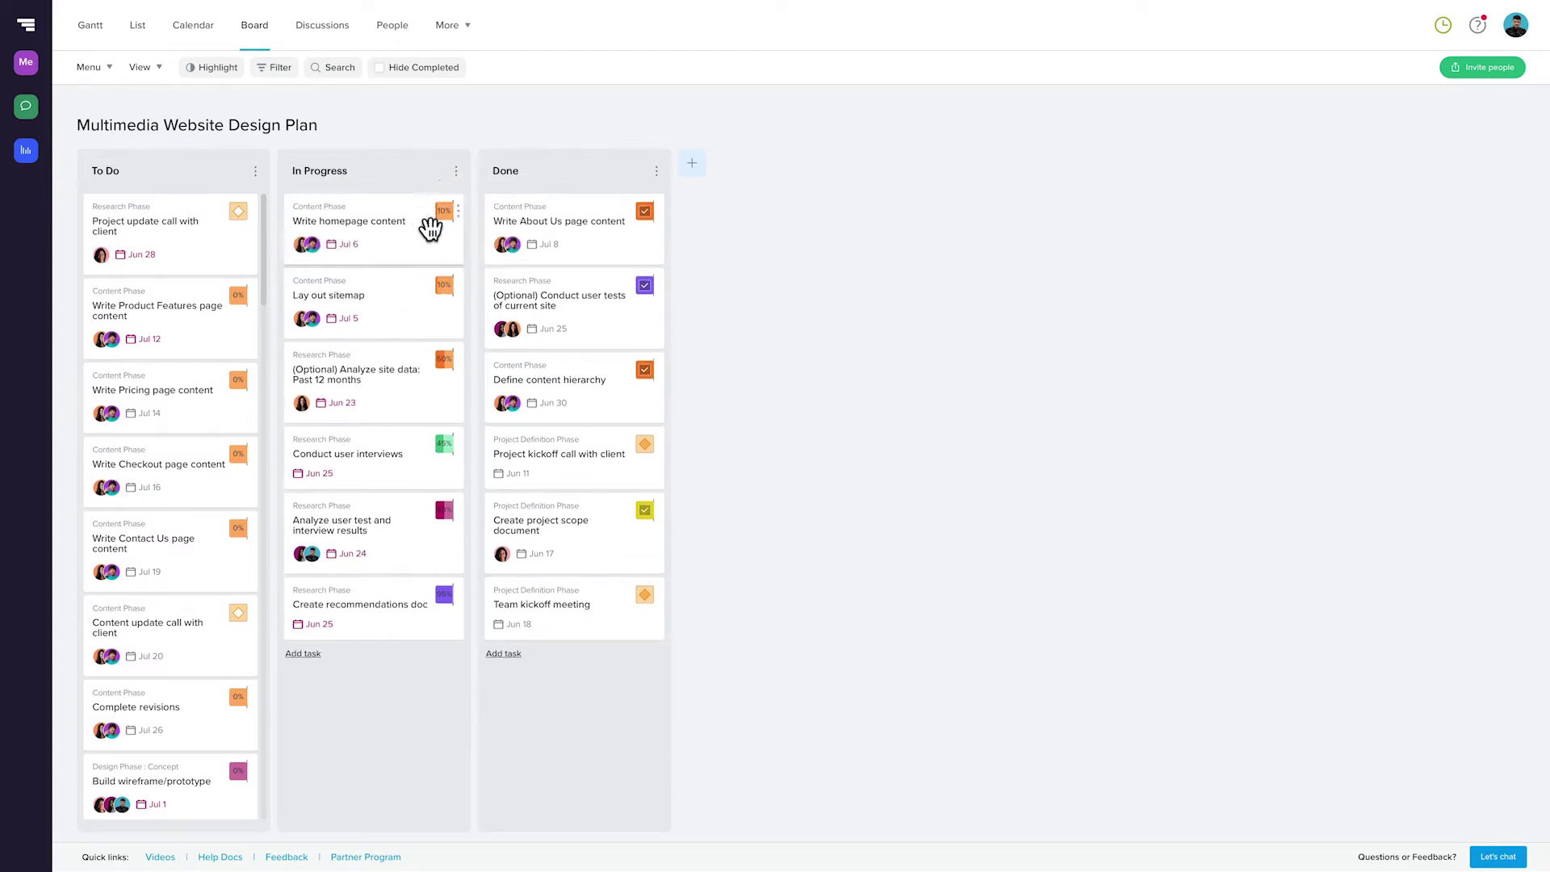
Add a QA column, place it between In Progress and Done, and collapse it.
{"action": "left_click", "coordinate": [693, 164]}
{"action": "type", "text": "QA"}
{"action": "key", "text": "Return"}
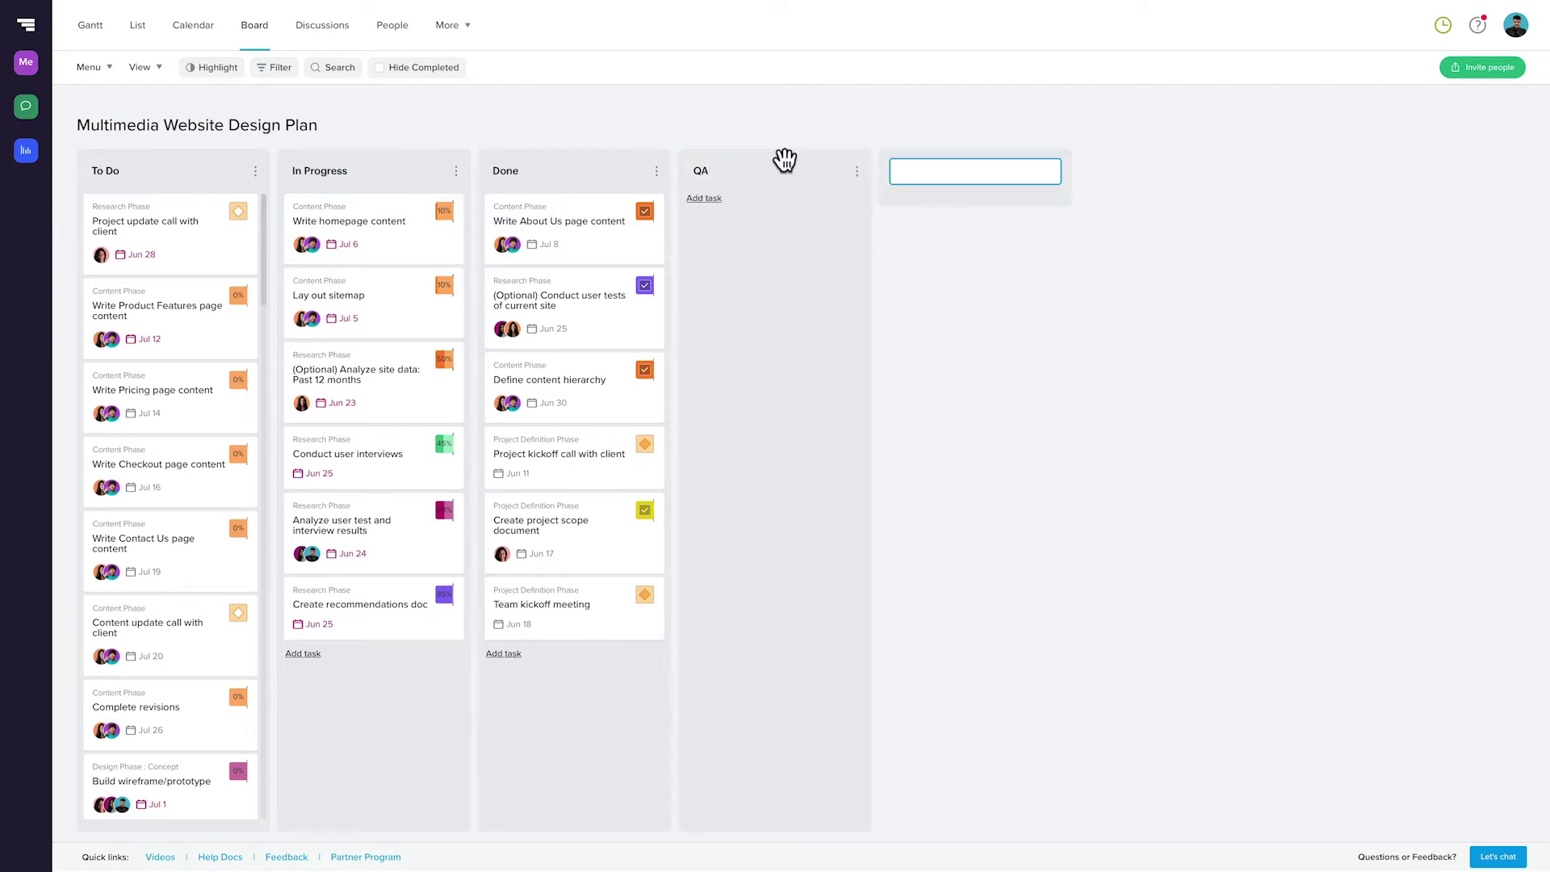
{"action": "left_click_drag", "start_coordinate": [786, 159], "coordinate": [580, 172]}
{"action": "left_click", "coordinate": [657, 172]}
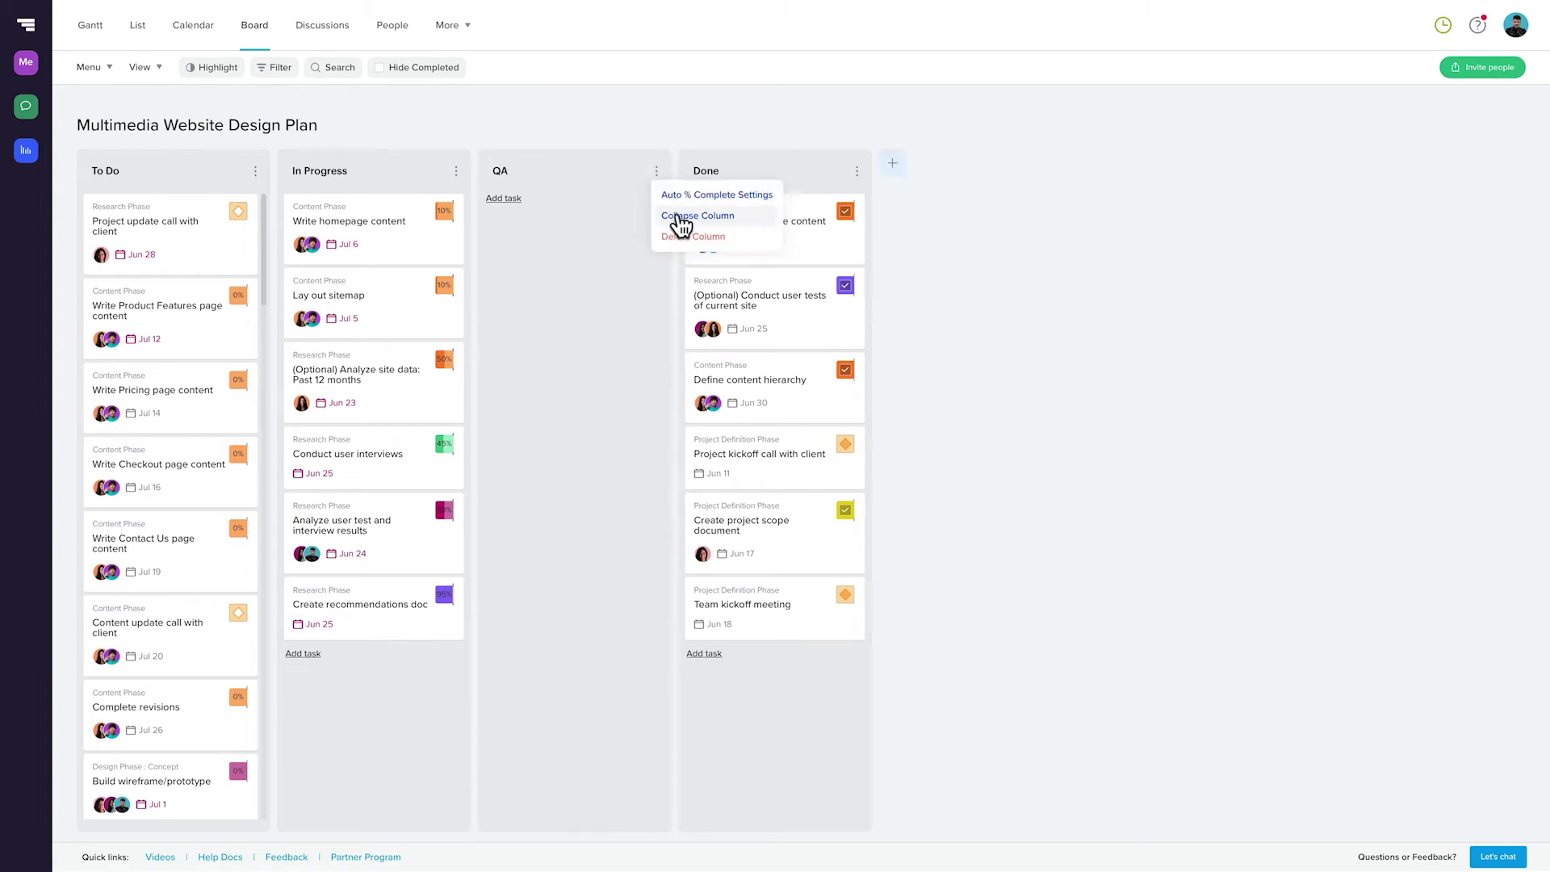
{"action": "left_click", "coordinate": [682, 220]}
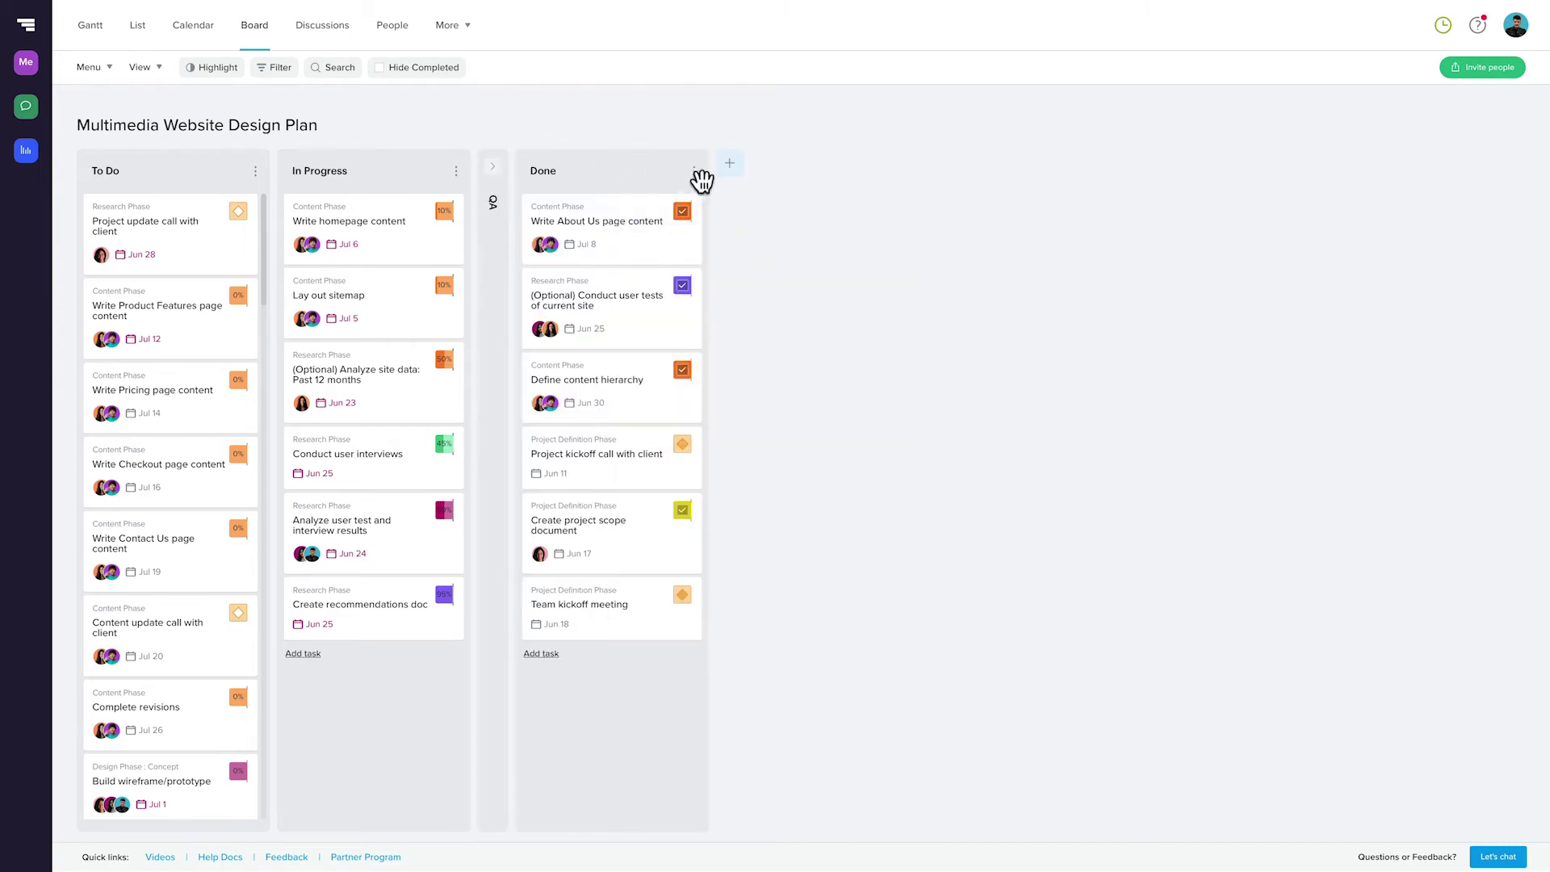
Set the QA column to 75% complete in the Auto % Complete Settings.
{"action": "left_click", "coordinate": [693, 171]}
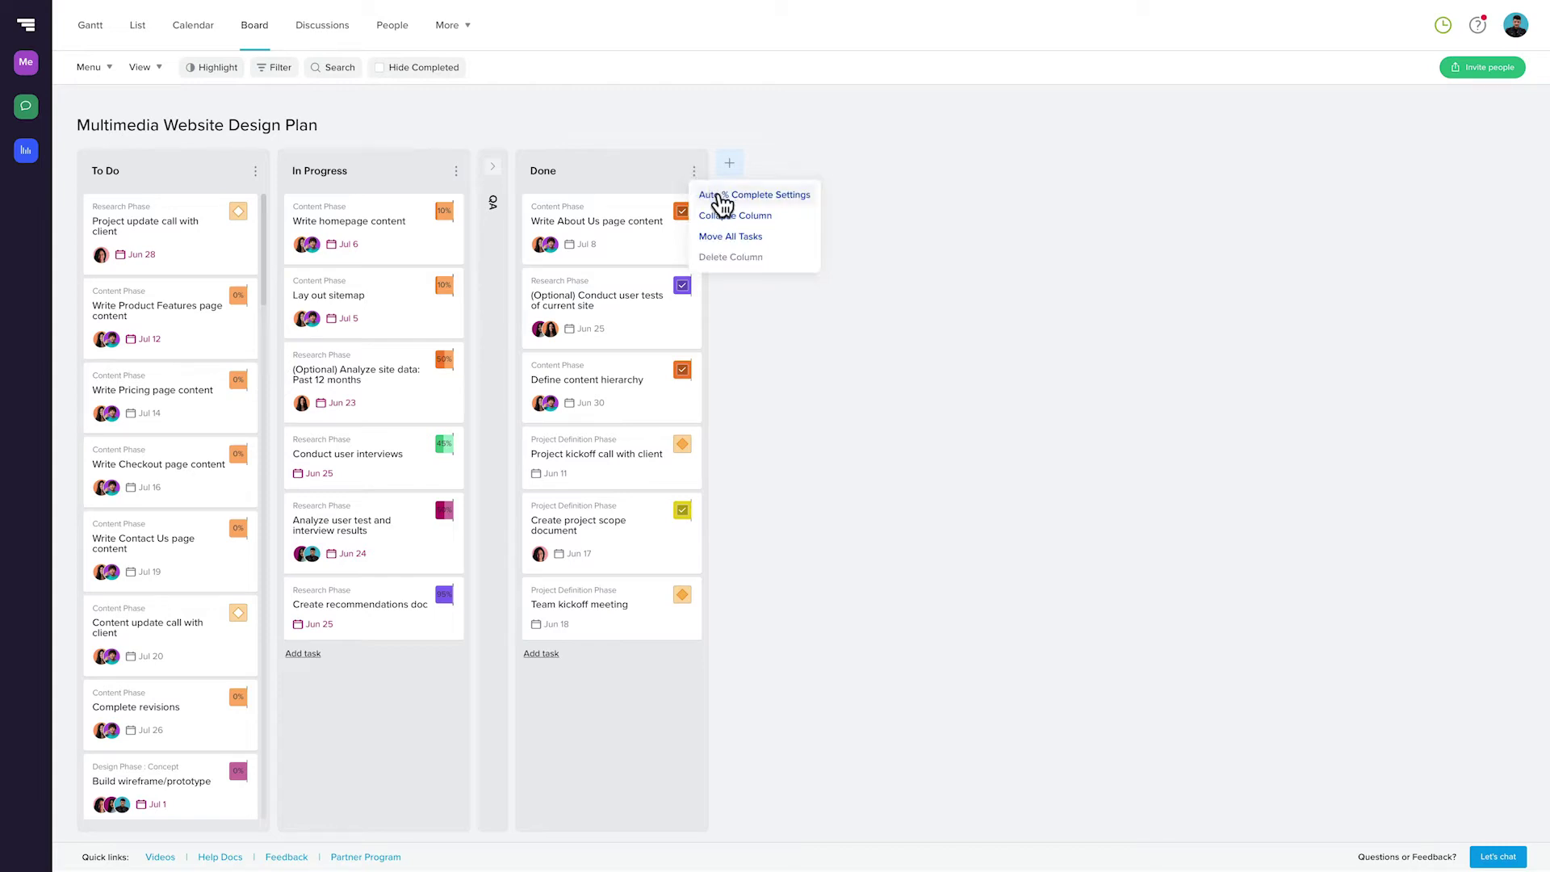
{"action": "left_click", "coordinate": [720, 197]}
{"action": "left_click", "coordinate": [908, 441]}
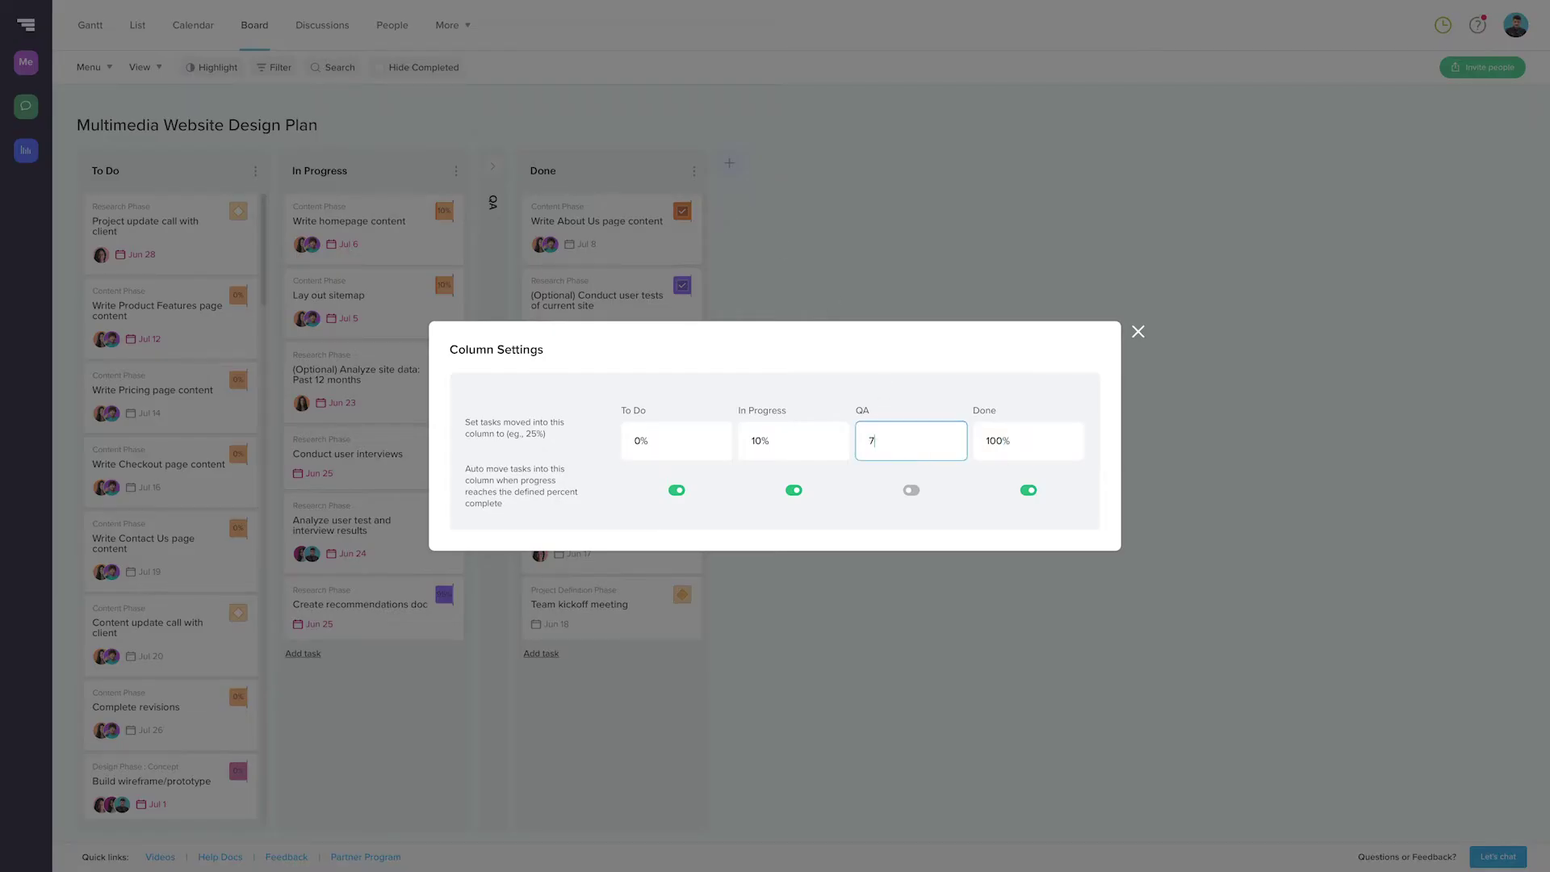
{"action": "left_click", "coordinate": [941, 506]}
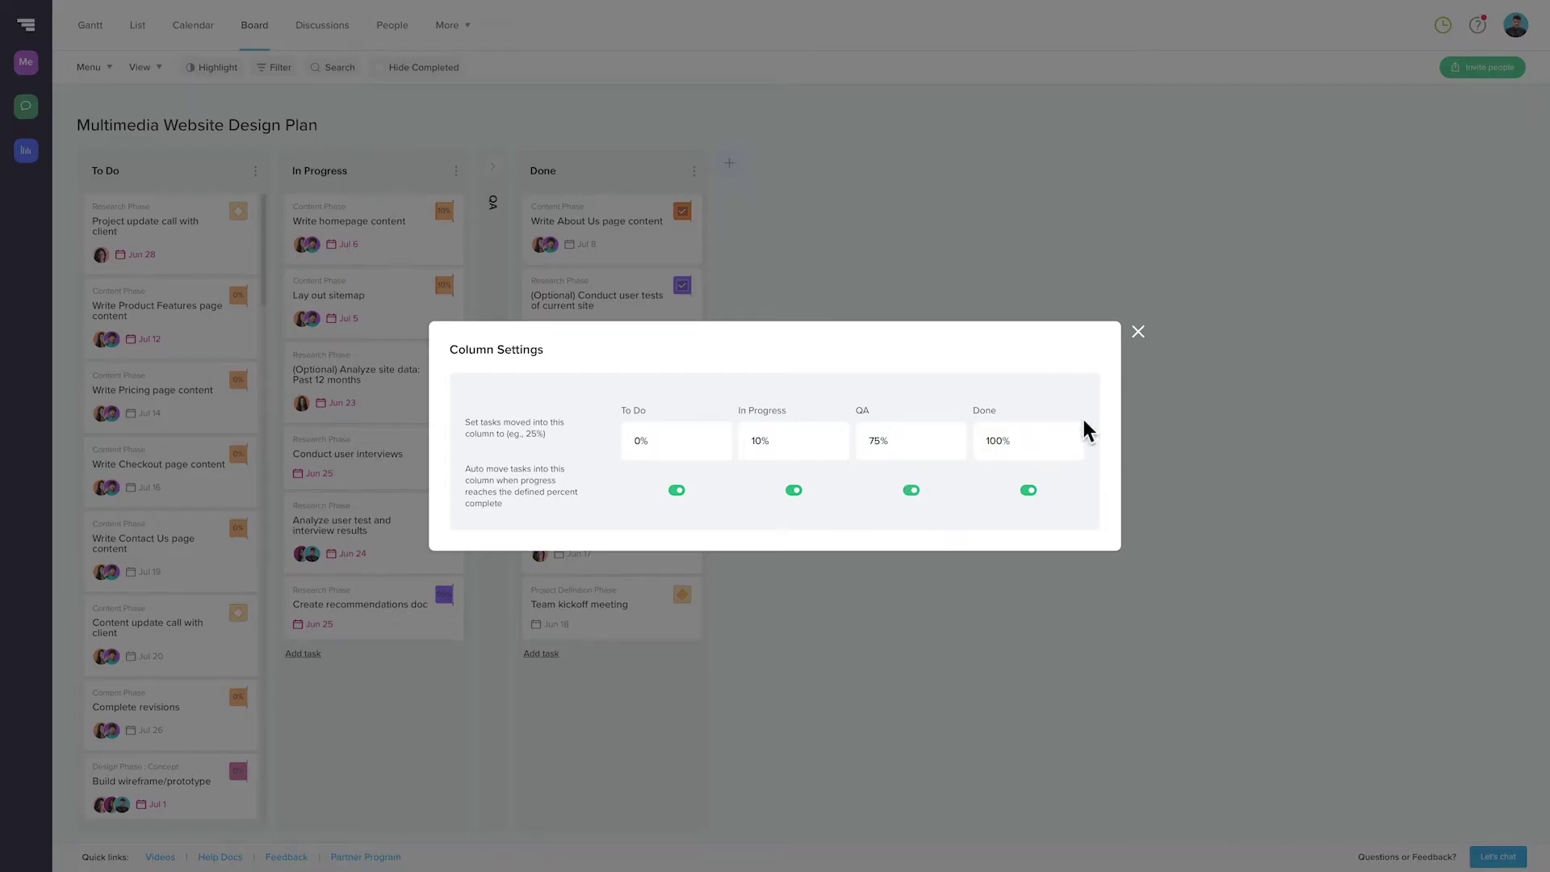
{"action": "left_click", "coordinate": [1138, 332]}
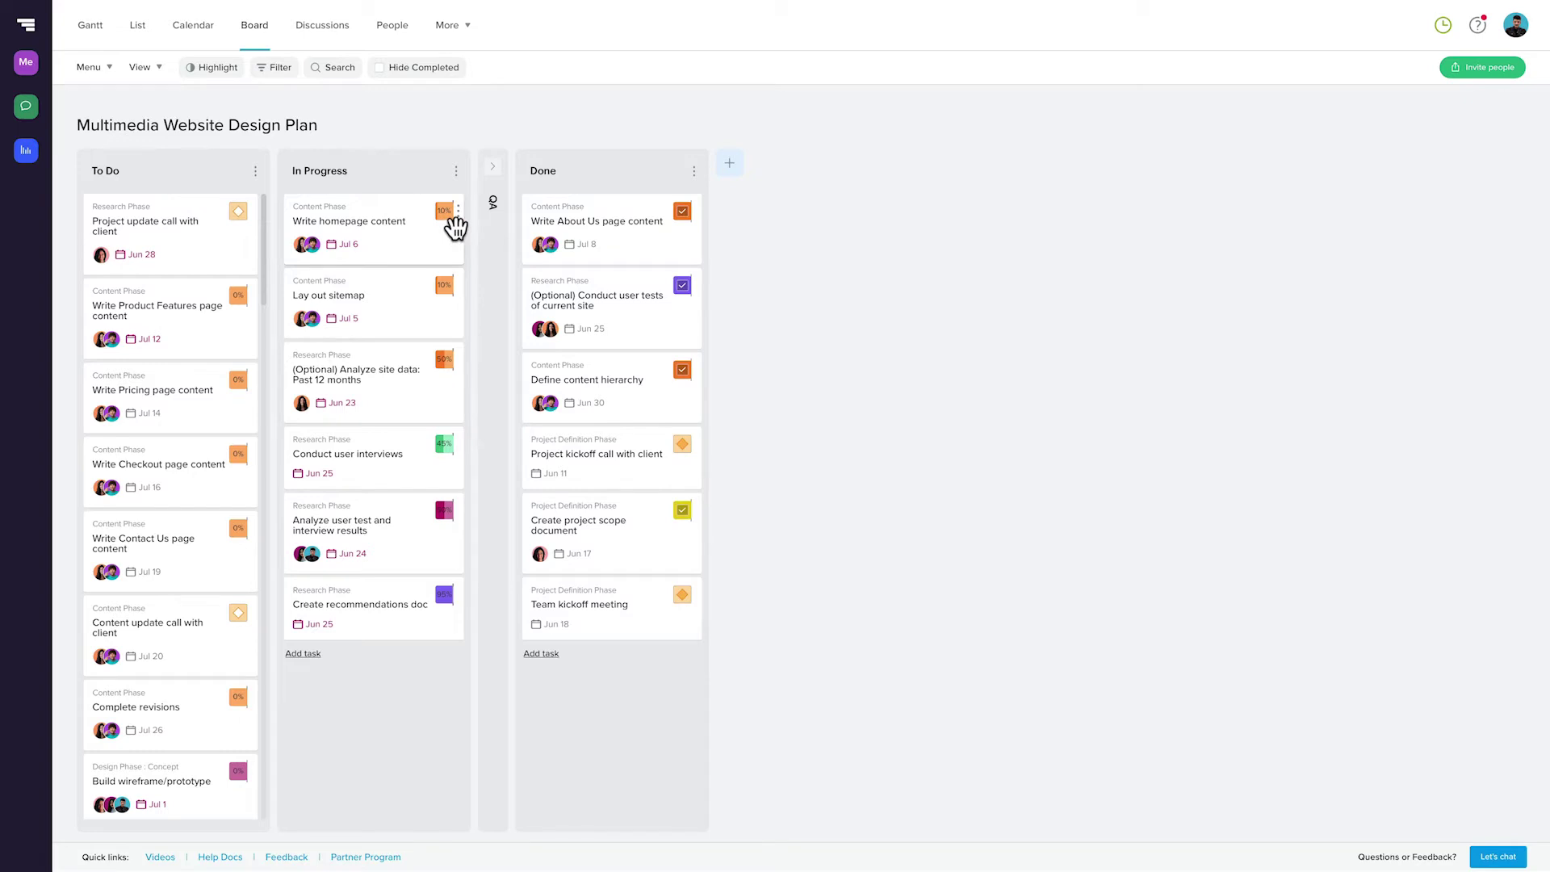
Drop 'Write homepage content' into Done and view it at 100% in the Gantt chart.
{"action": "left_click_drag", "start_coordinate": [419, 207], "coordinate": [634, 209]}
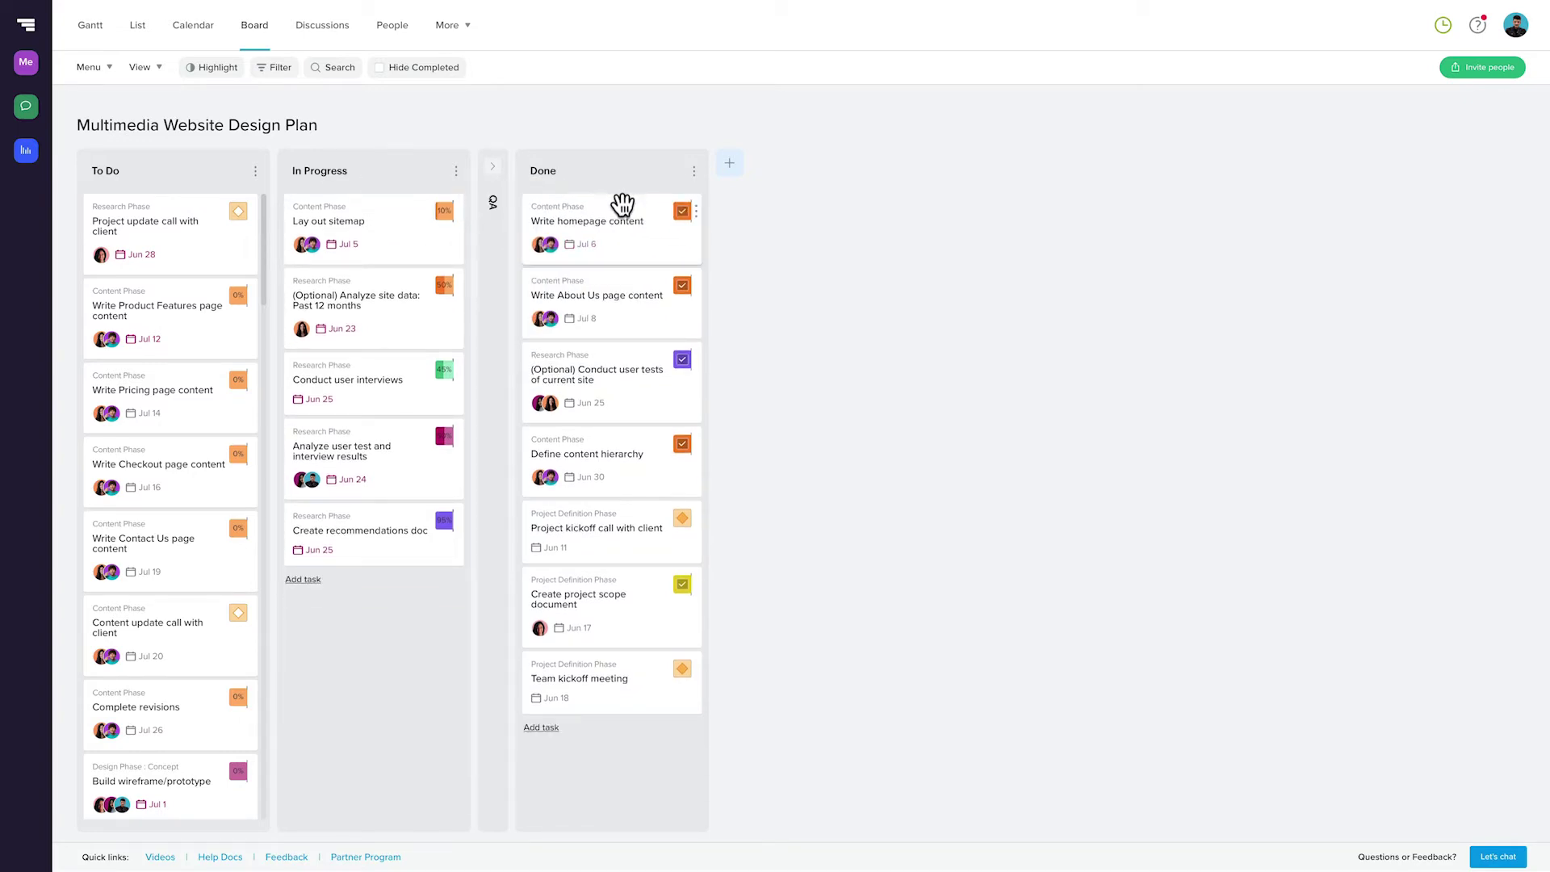
{"action": "left_click", "coordinate": [622, 207]}
{"action": "left_click", "coordinate": [1130, 38]}
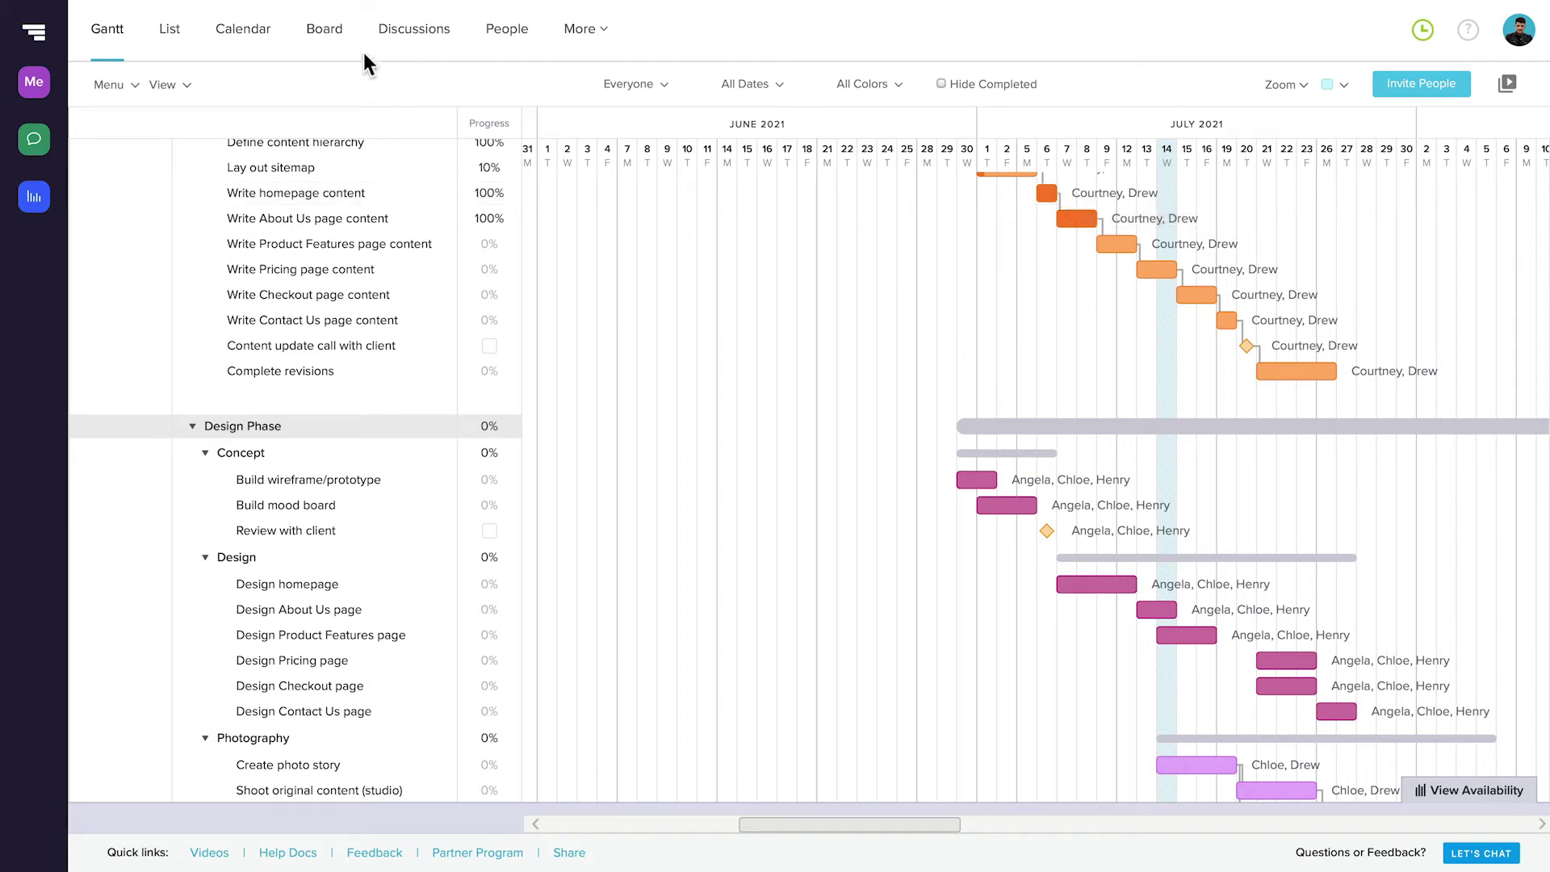
Open the Website Design Project's Board tab to reach the board setup wizard.
{"action": "left_click", "coordinate": [327, 32]}
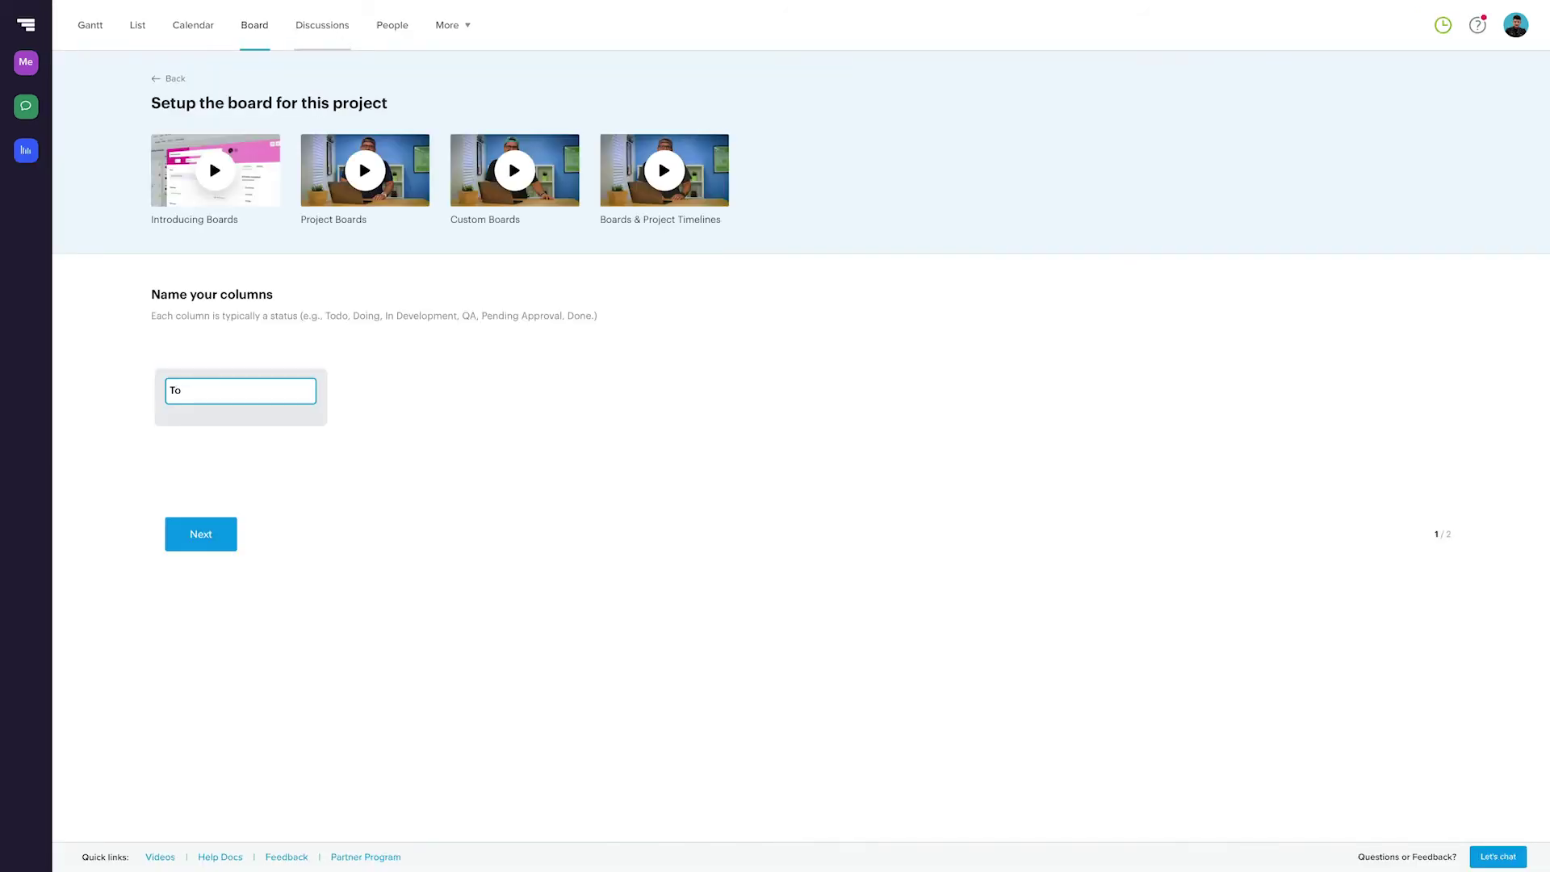
Name the new board's columns To Do, Doing and Done.
{"action": "key", "text": "Return"}
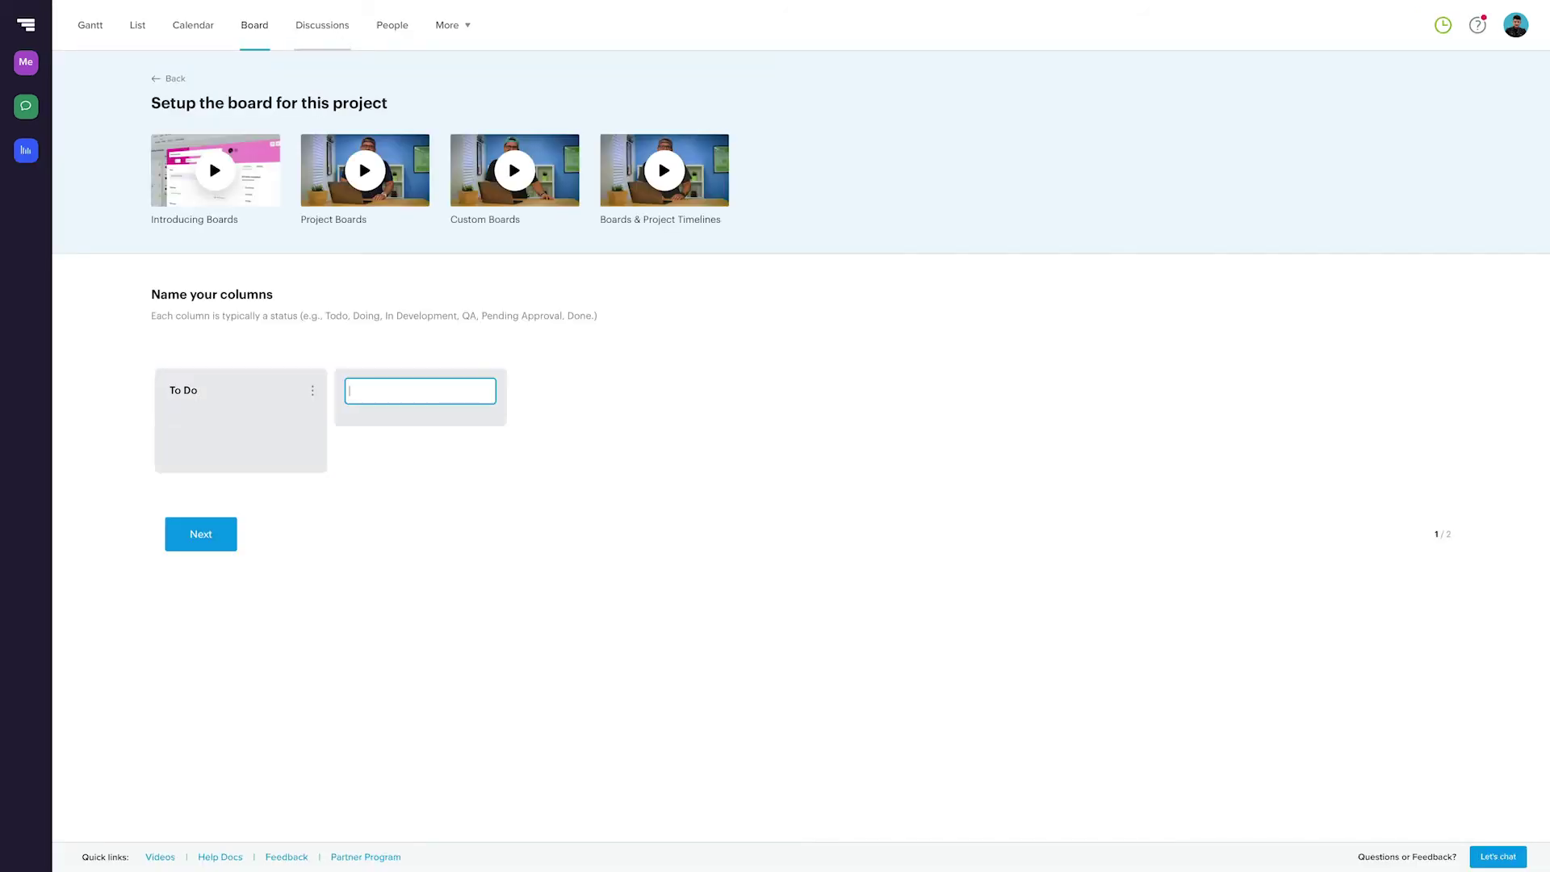
{"action": "key", "text": "Return"}
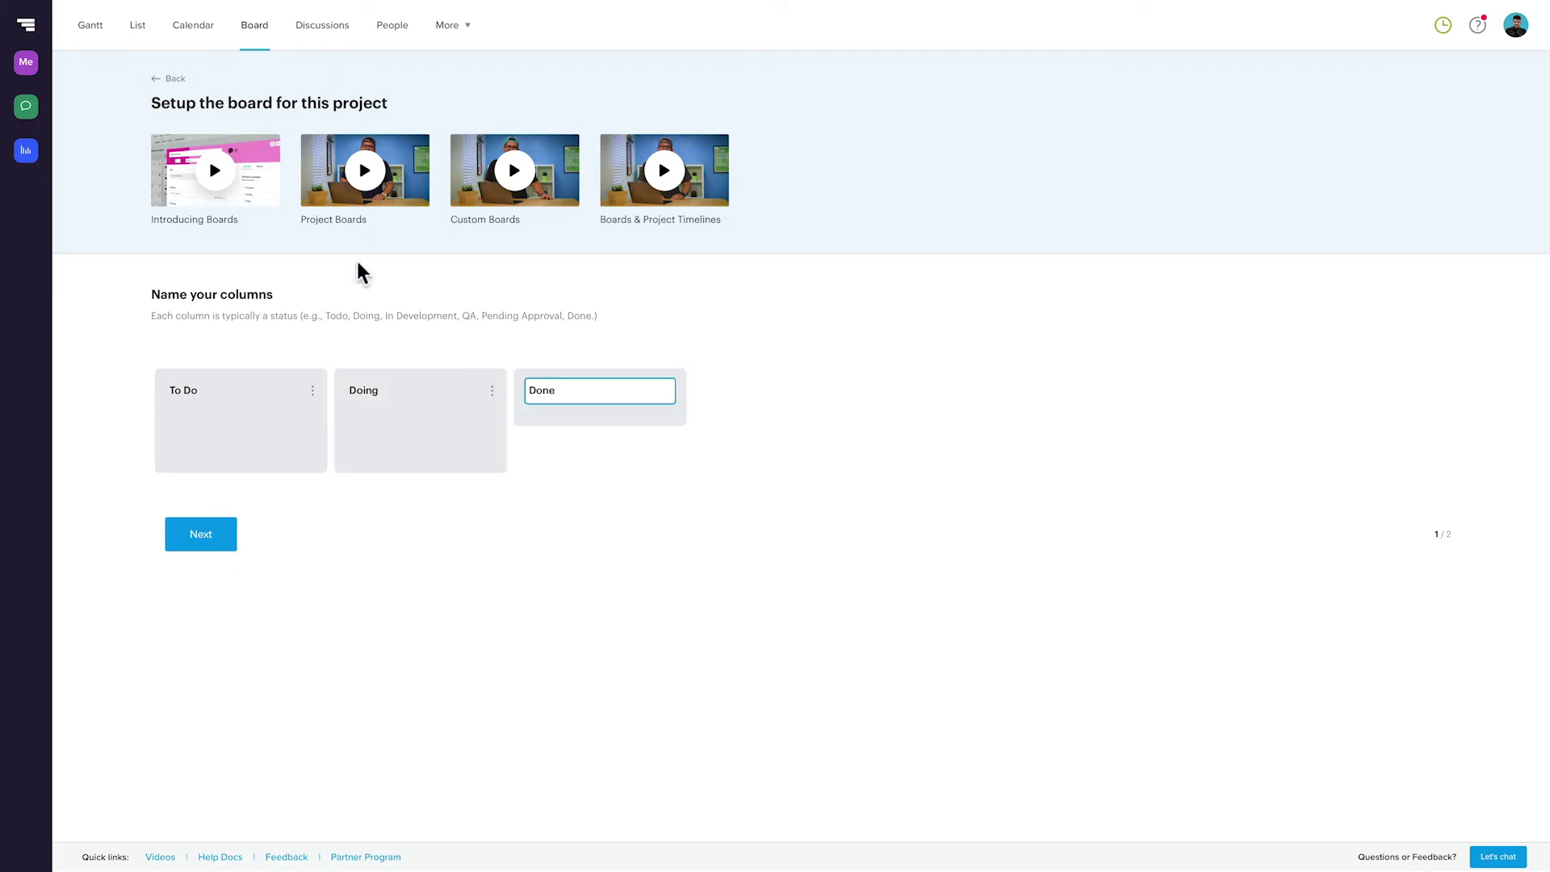
{"action": "left_click", "coordinate": [222, 535]}
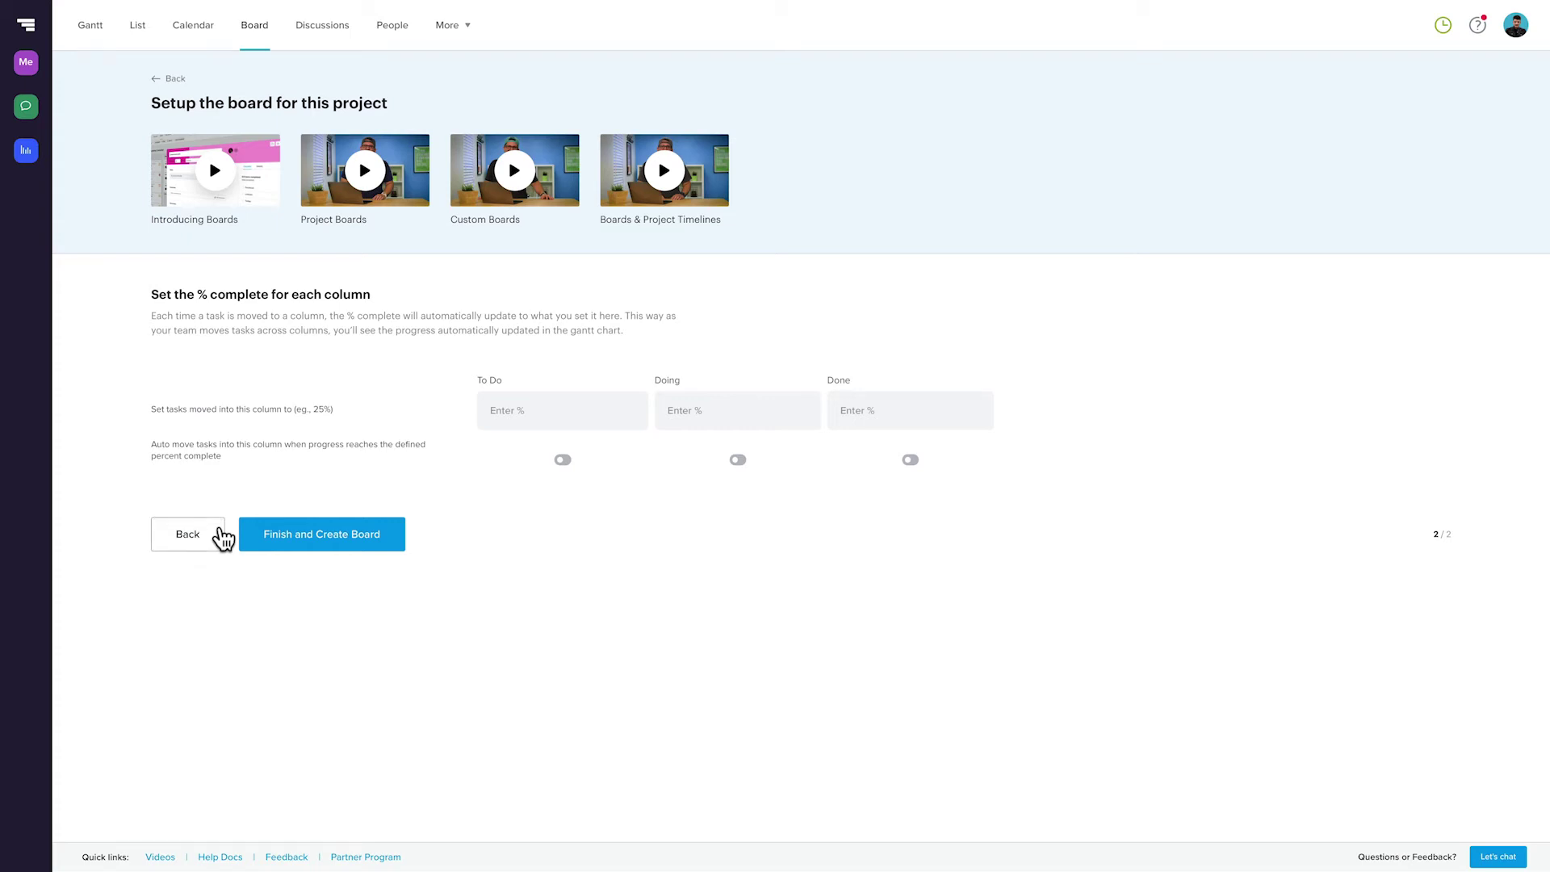
Set the columns to 0%, 50% and 100% complete and create the board.
{"action": "left_click", "coordinate": [512, 420]}
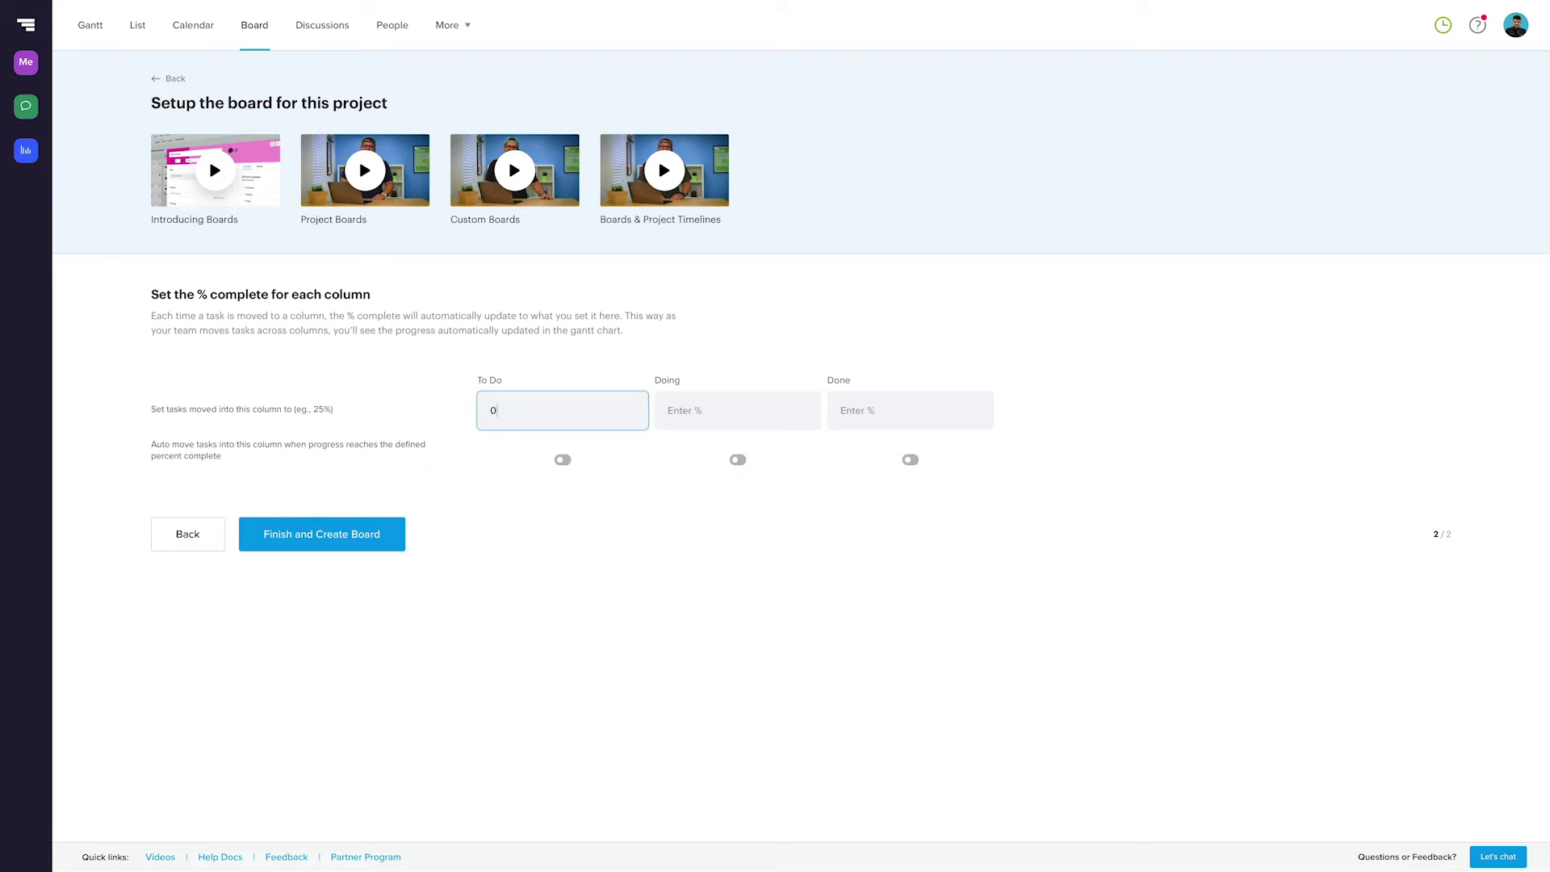
{"action": "left_click", "coordinate": [738, 410]}
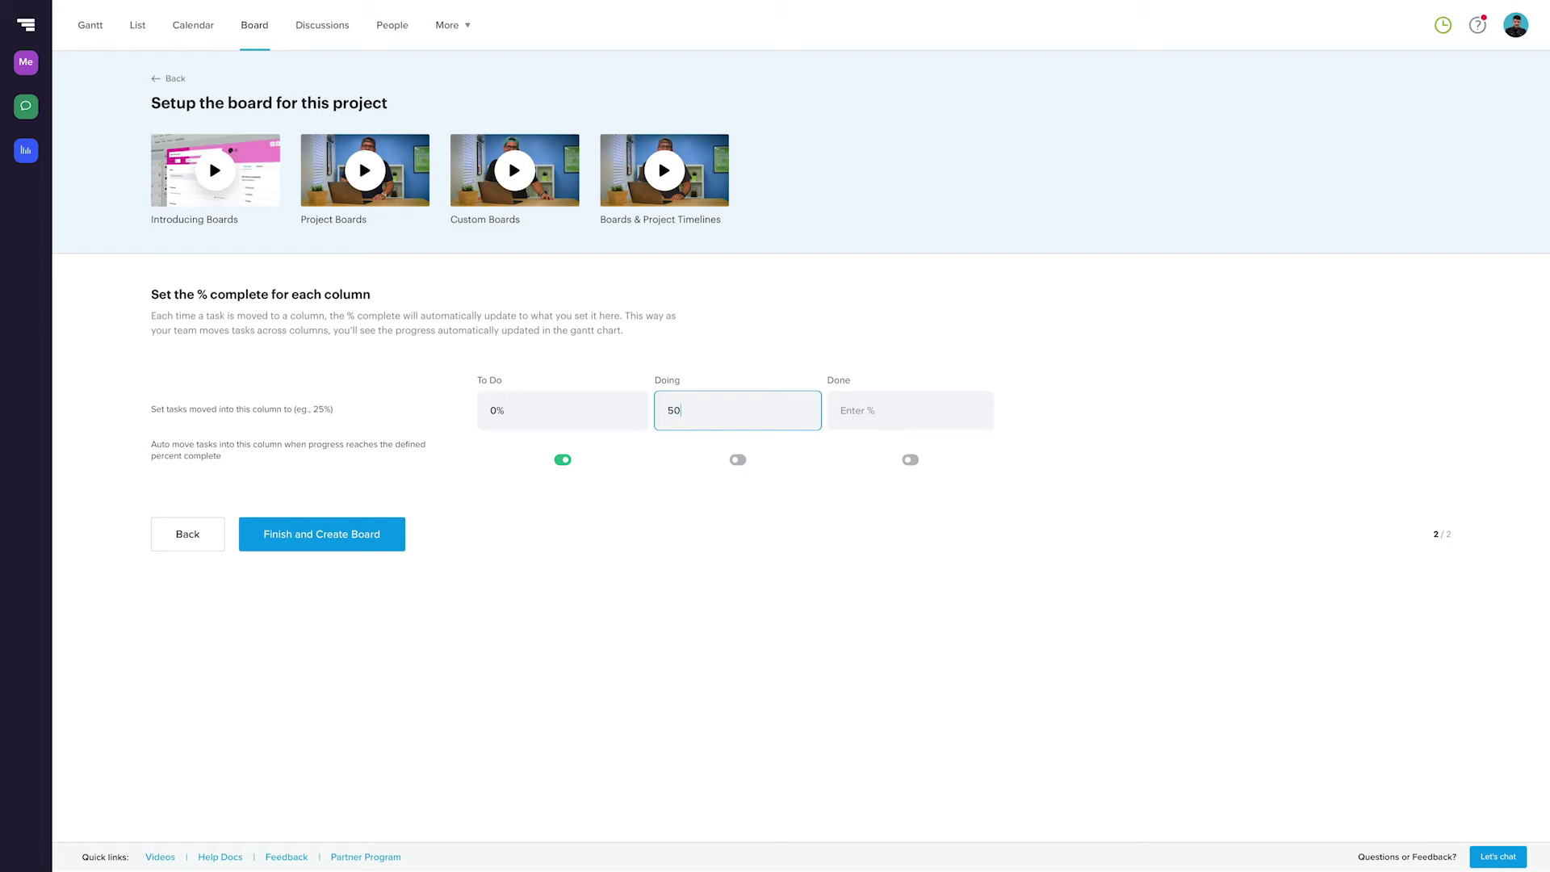
{"action": "left_click", "coordinate": [888, 411]}
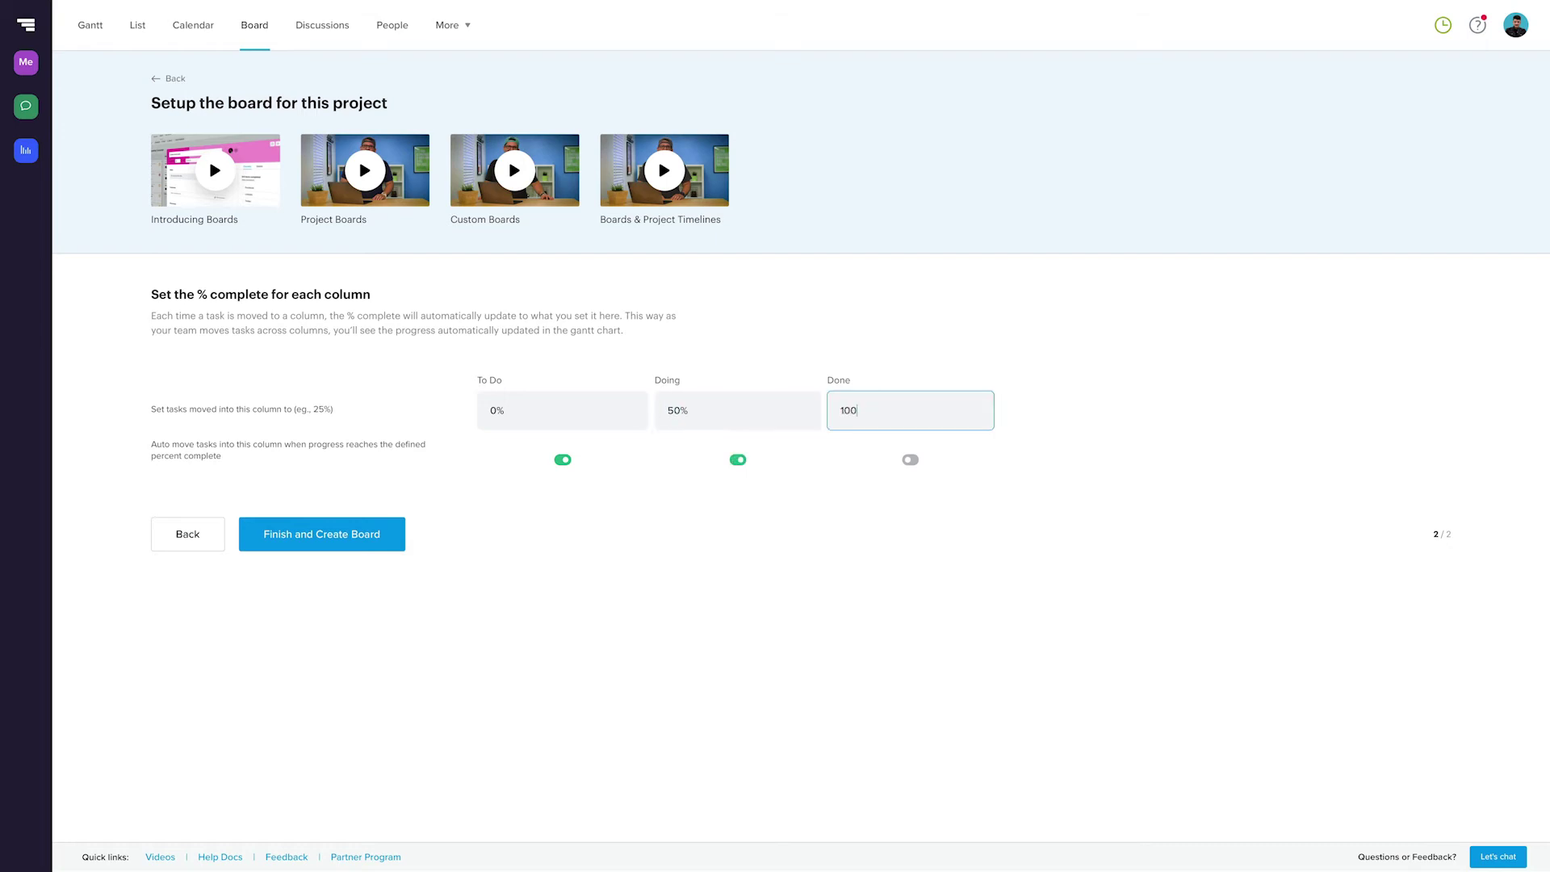
{"action": "key", "text": "Return"}
{"action": "left_click", "coordinate": [307, 537]}
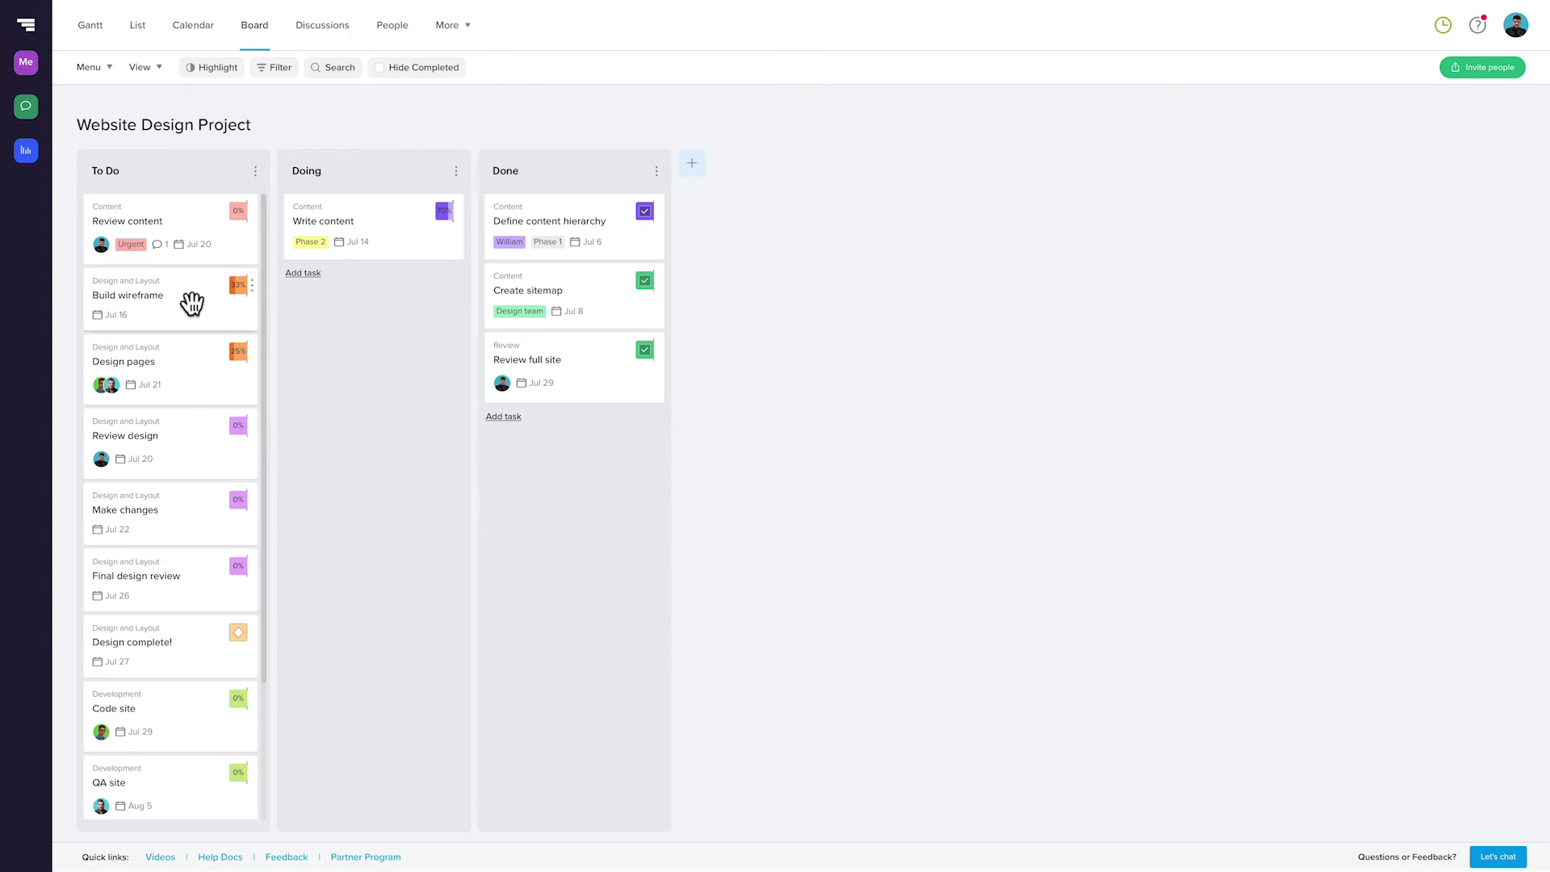
Move Build wireframe and Review content into Doing and check both read 50% in the Gantt chart.
{"action": "left_click_drag", "start_coordinate": [190, 301], "coordinate": [353, 297]}
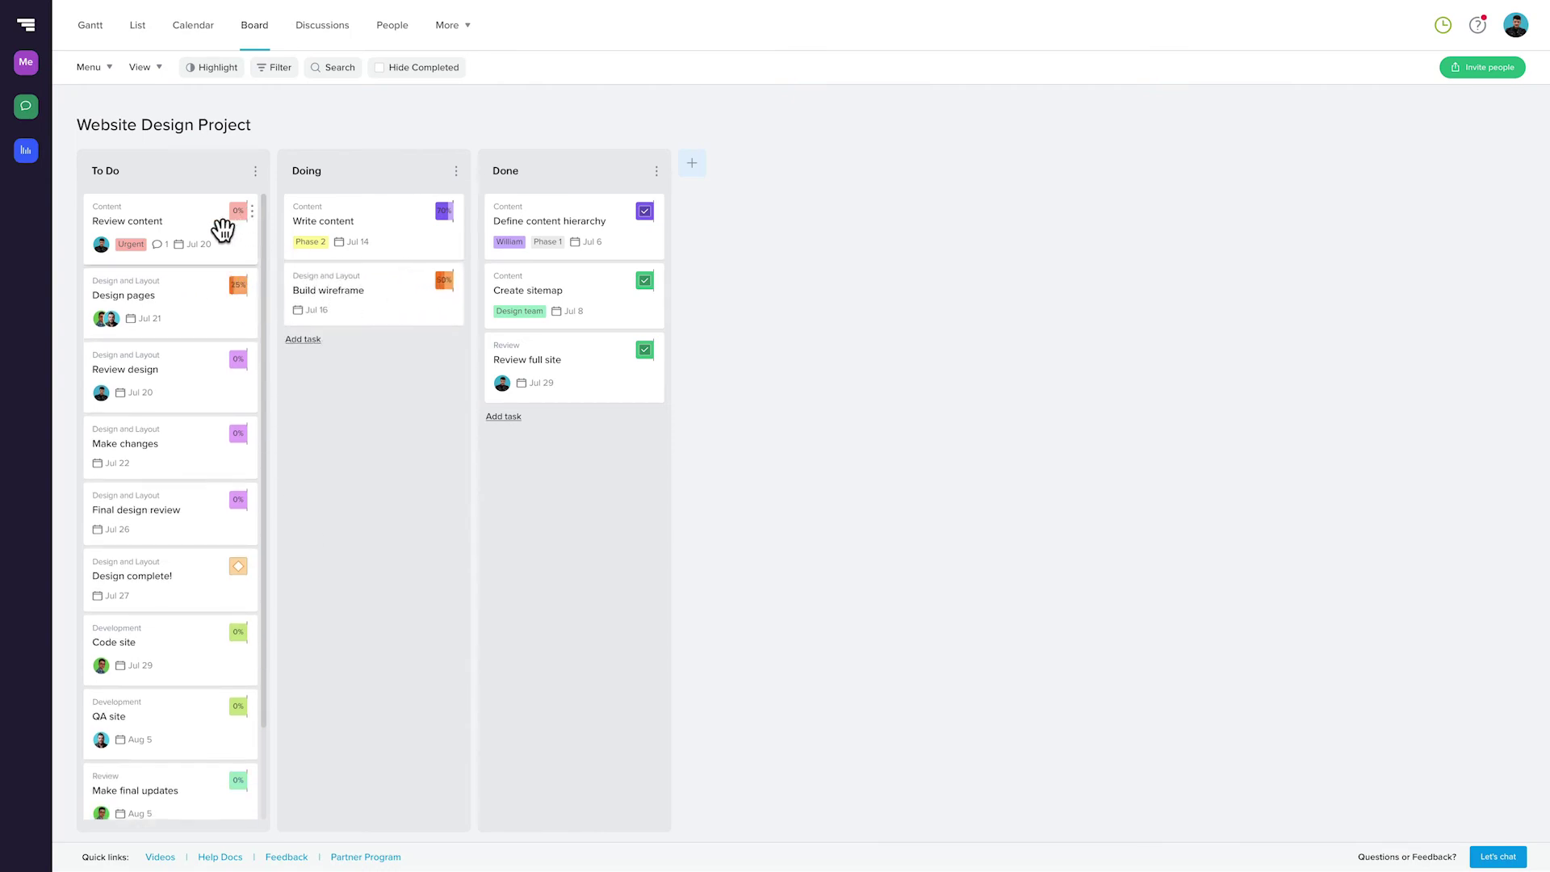
{"action": "left_click_drag", "start_coordinate": [222, 230], "coordinate": [394, 209]}
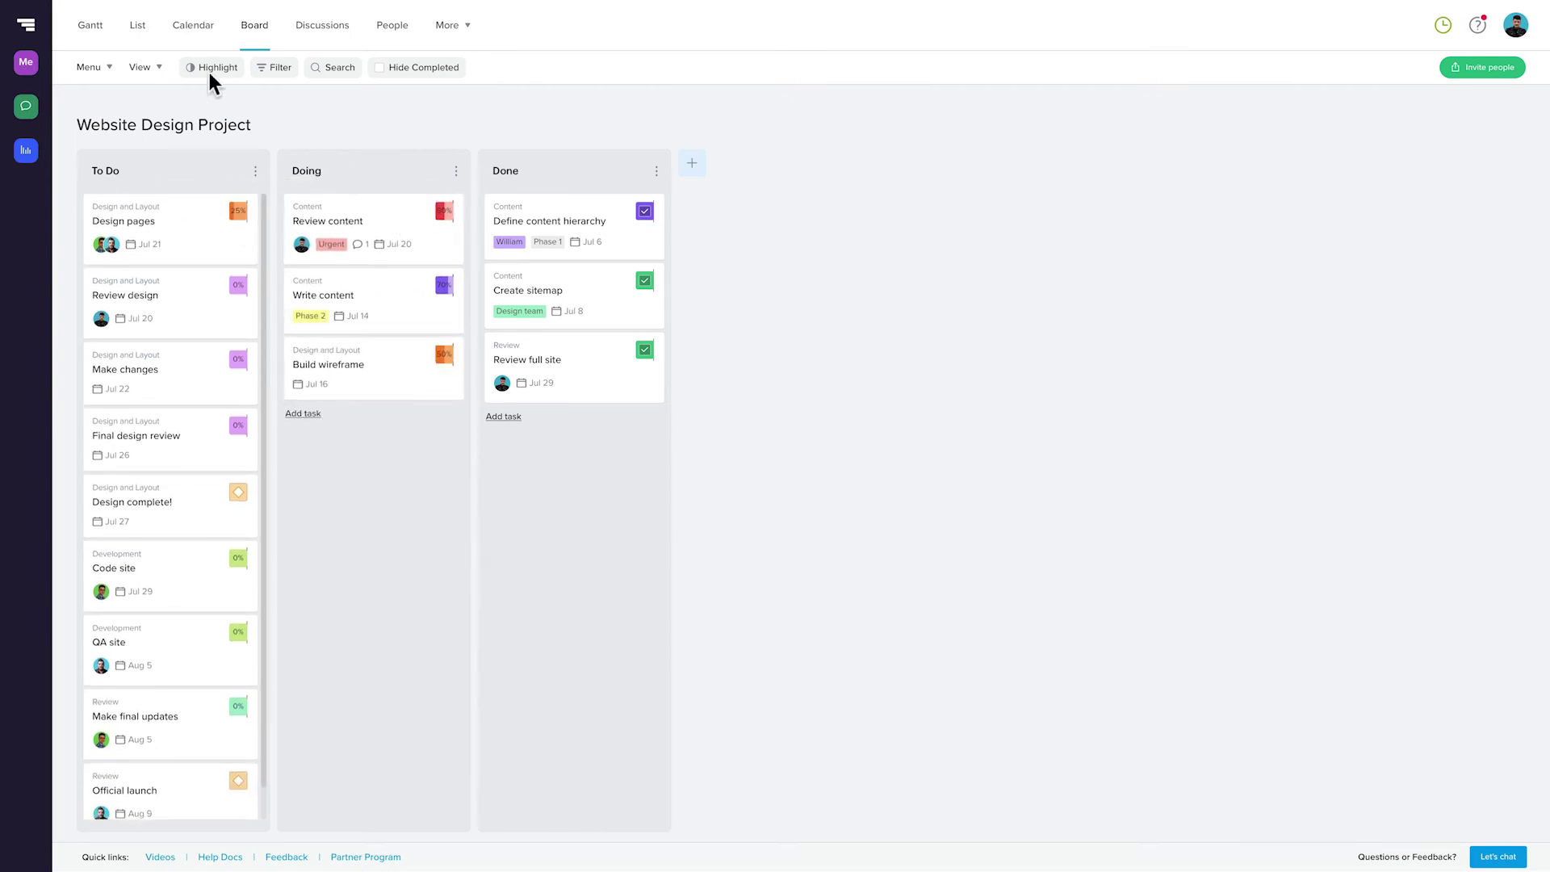
{"action": "left_click", "coordinate": [92, 25]}
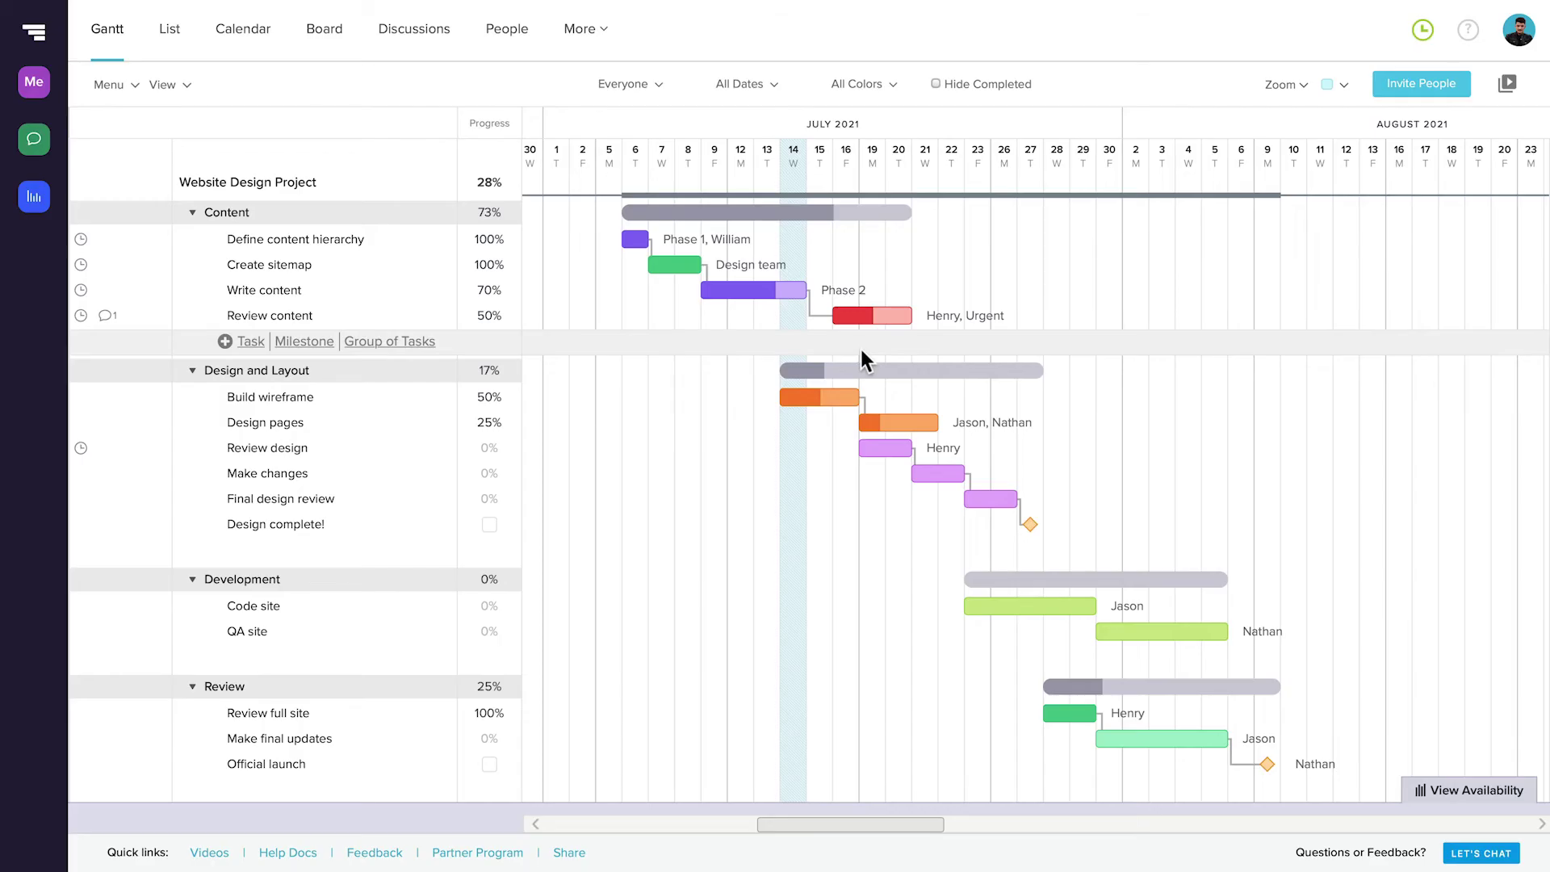
{"action": "mouse_move", "coordinate": [62, 363]}
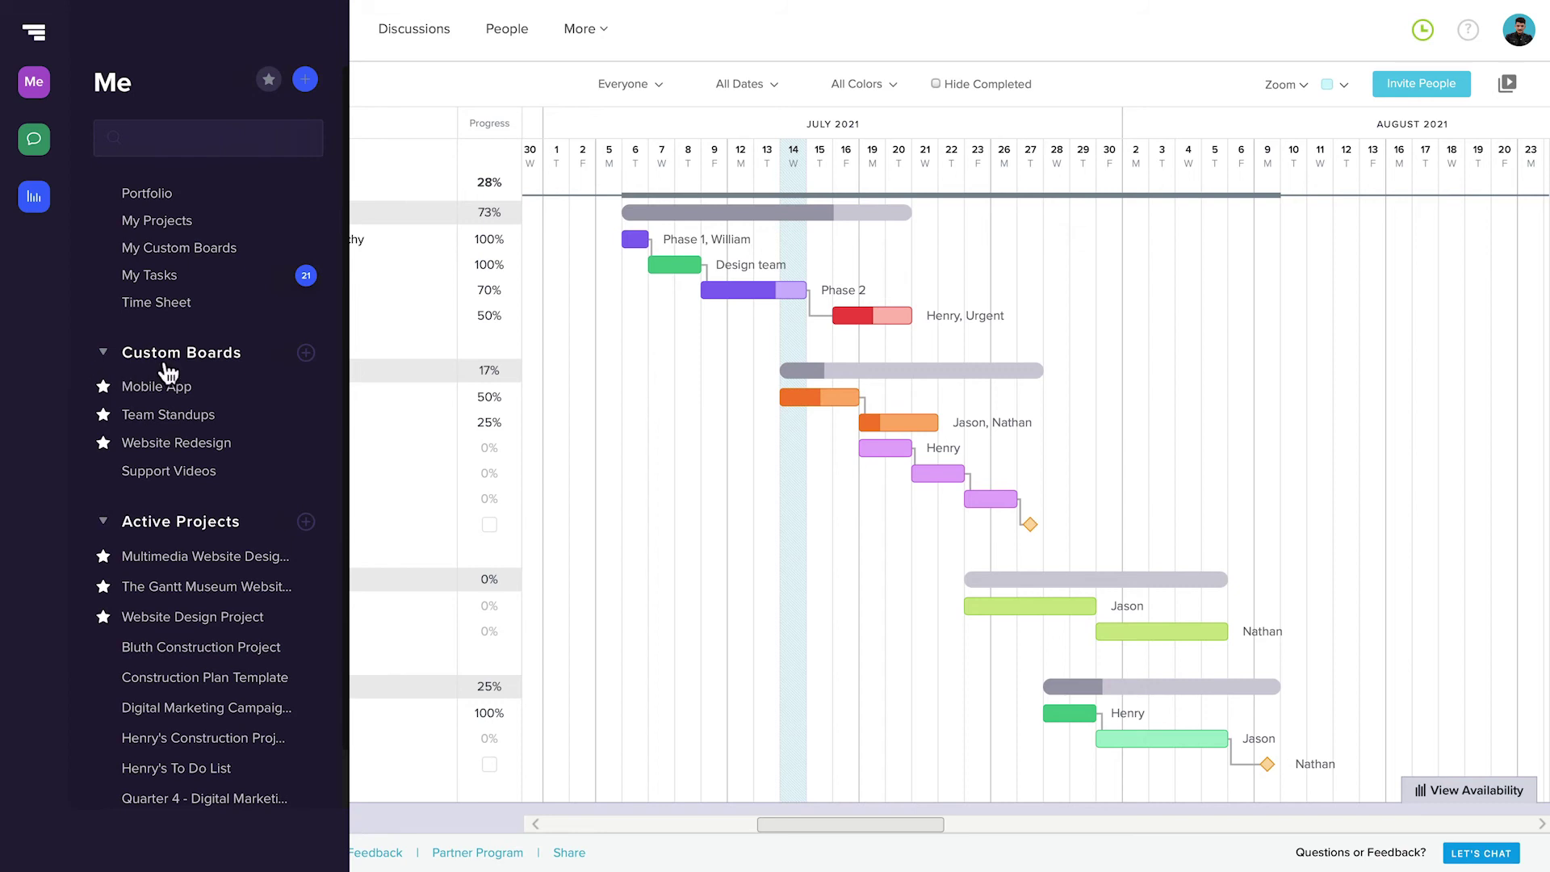
Create a custom board named 'QA Backlog' in the Support Video folder.
{"action": "left_click", "coordinate": [305, 354]}
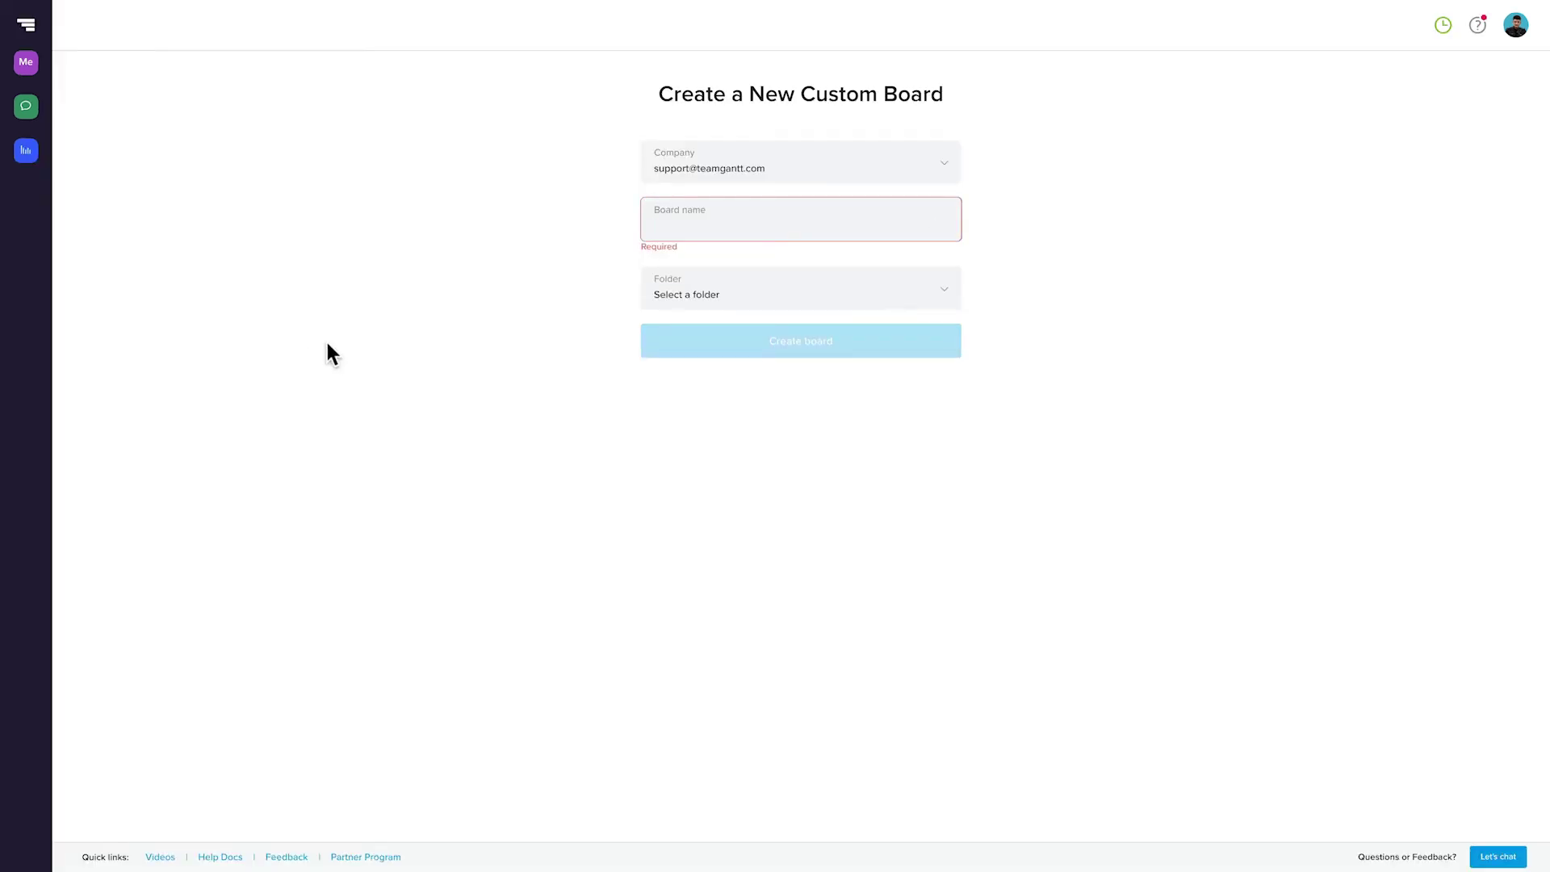
{"action": "type", "text": "QA Backlog"}
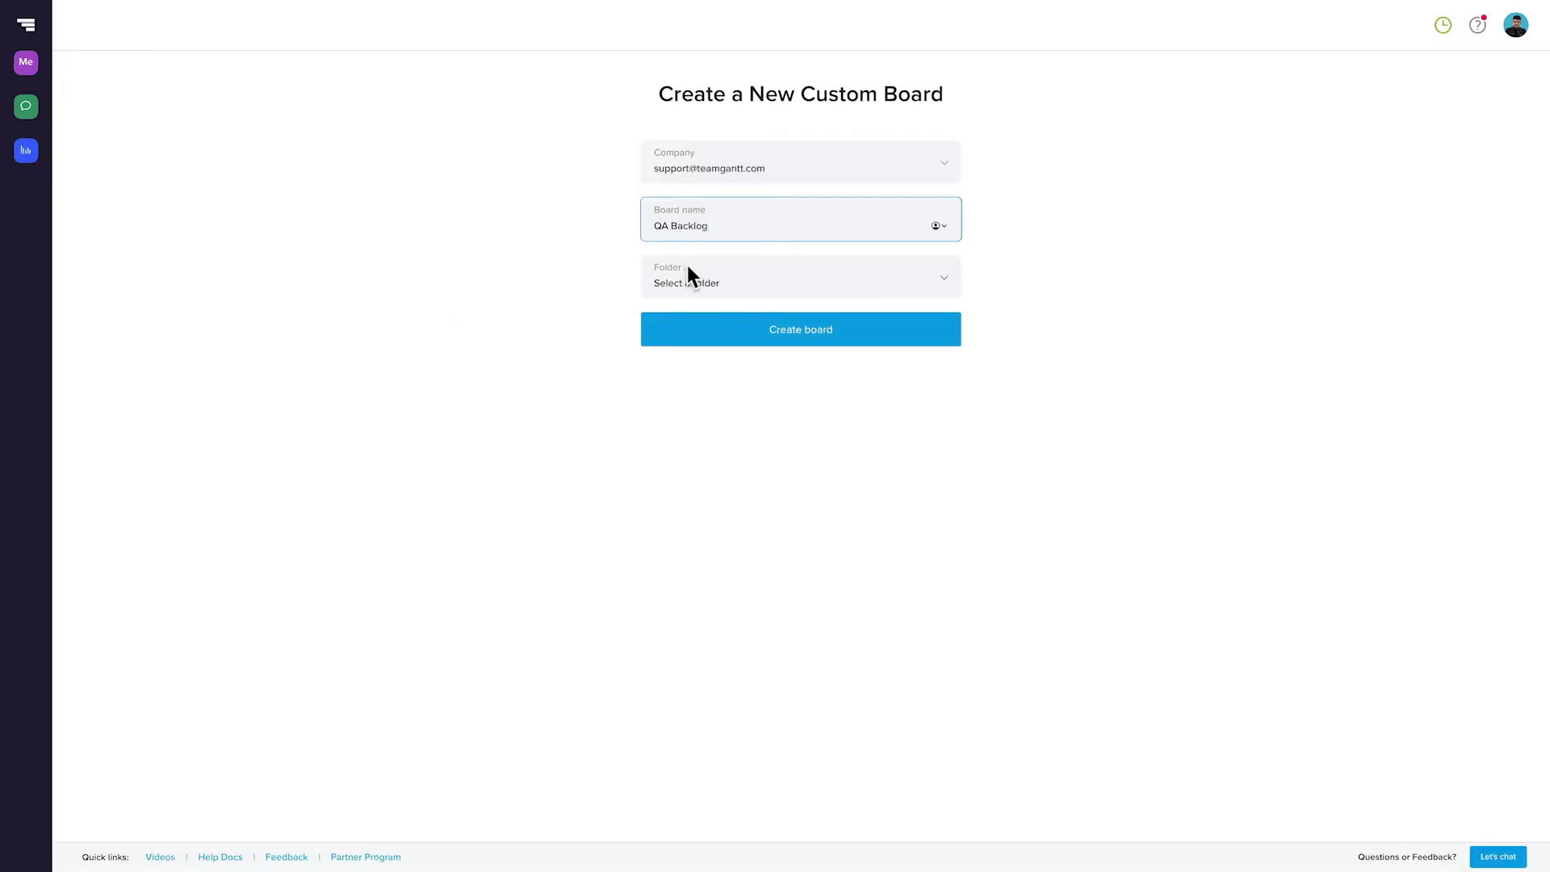
{"action": "left_click", "coordinate": [688, 271]}
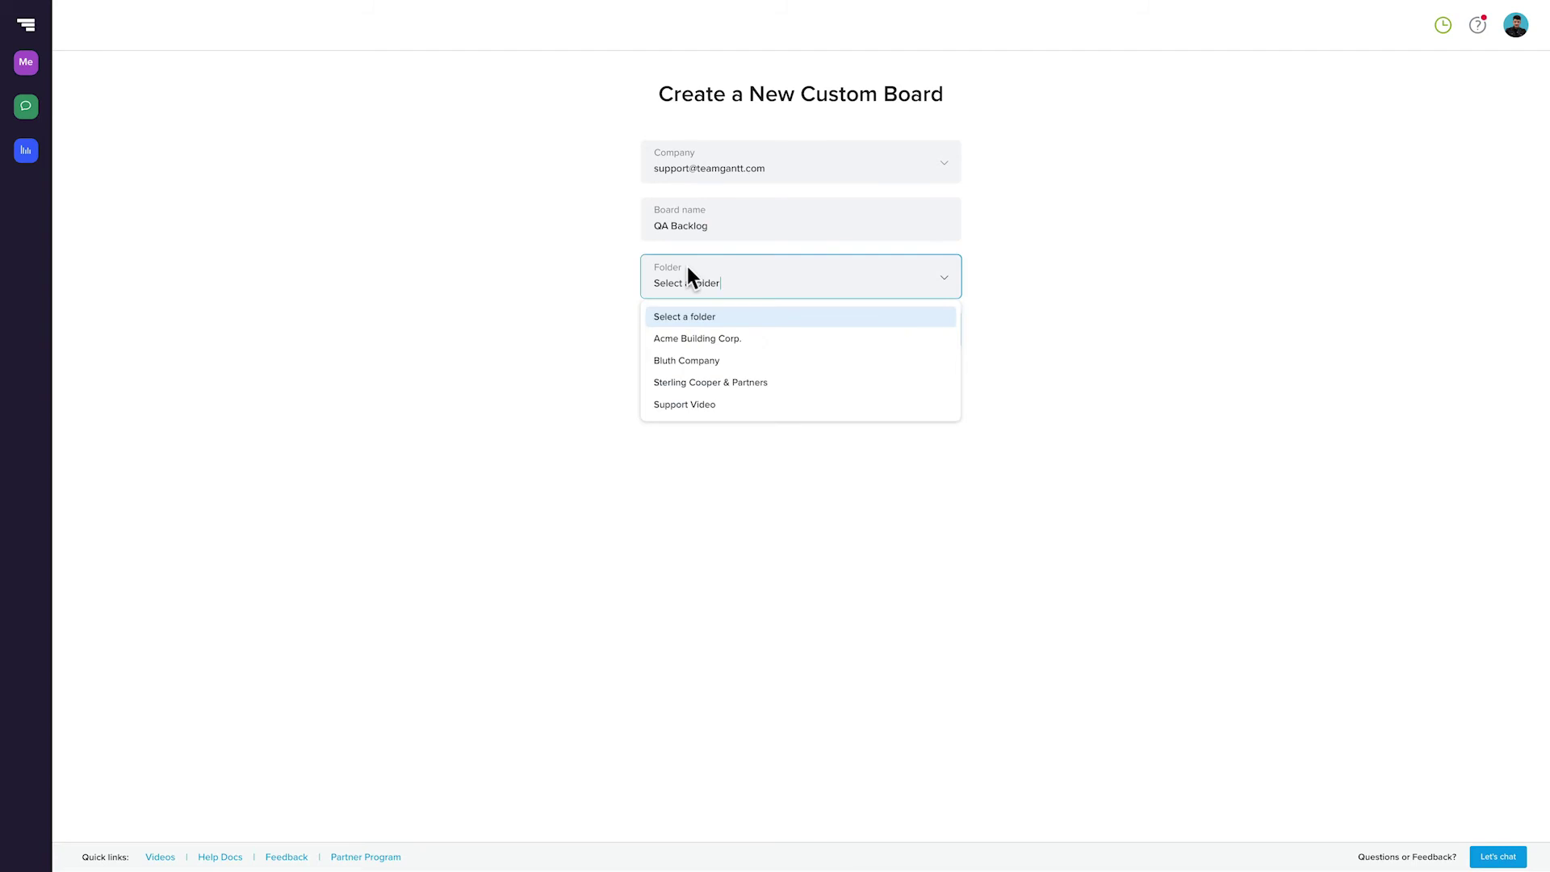
{"action": "left_click", "coordinate": [686, 408]}
{"action": "left_click", "coordinate": [748, 342]}
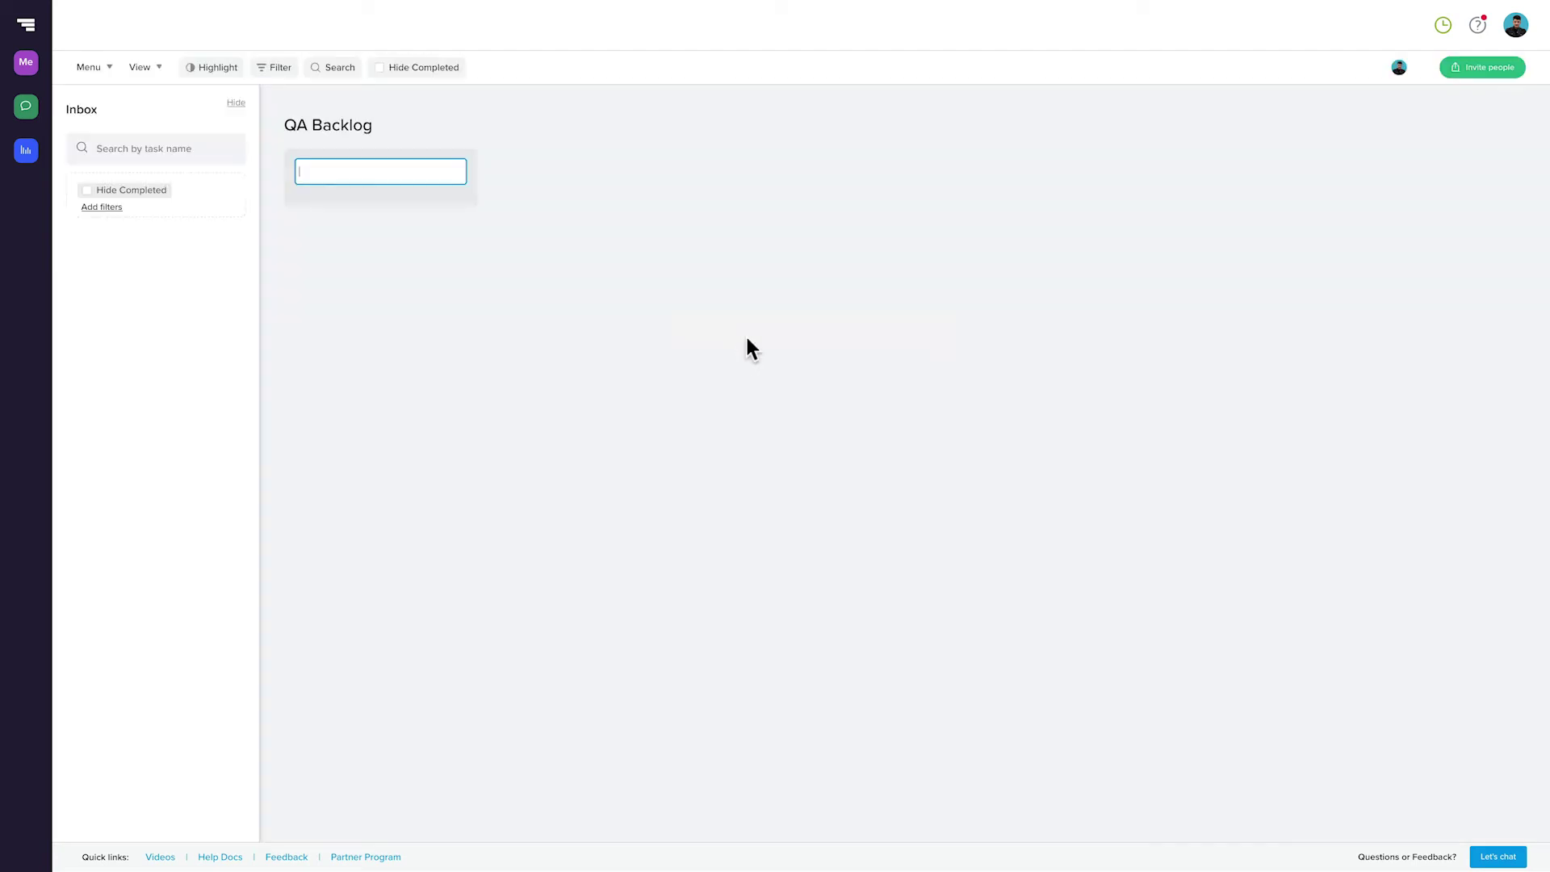
Add the To do, Doing and Done columns to the QA Backlog board.
{"action": "key", "text": "Return"}
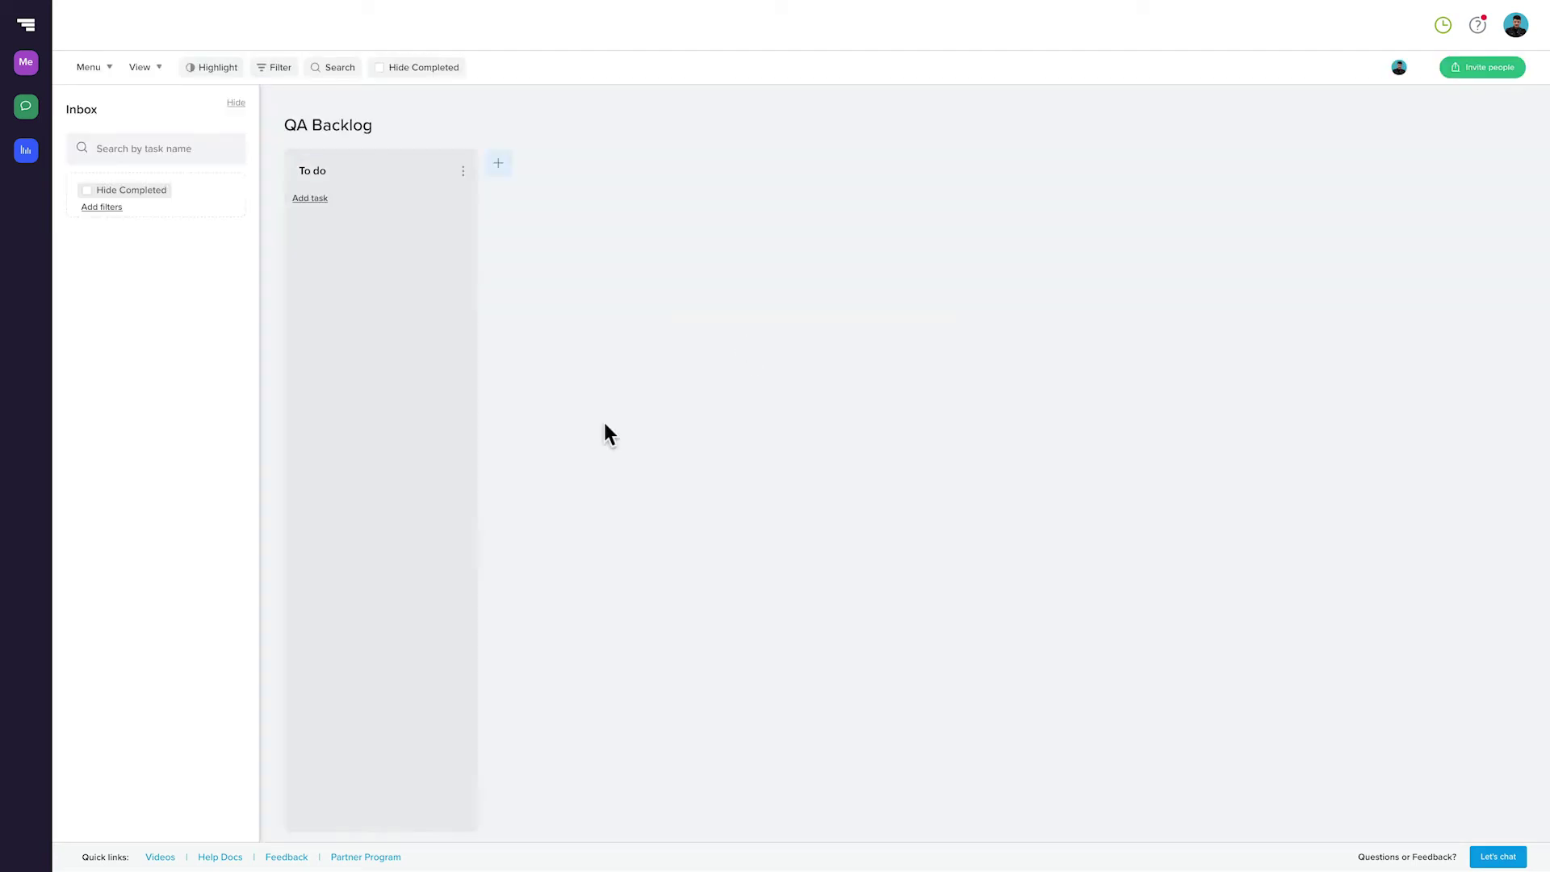
{"action": "left_click", "coordinate": [499, 169]}
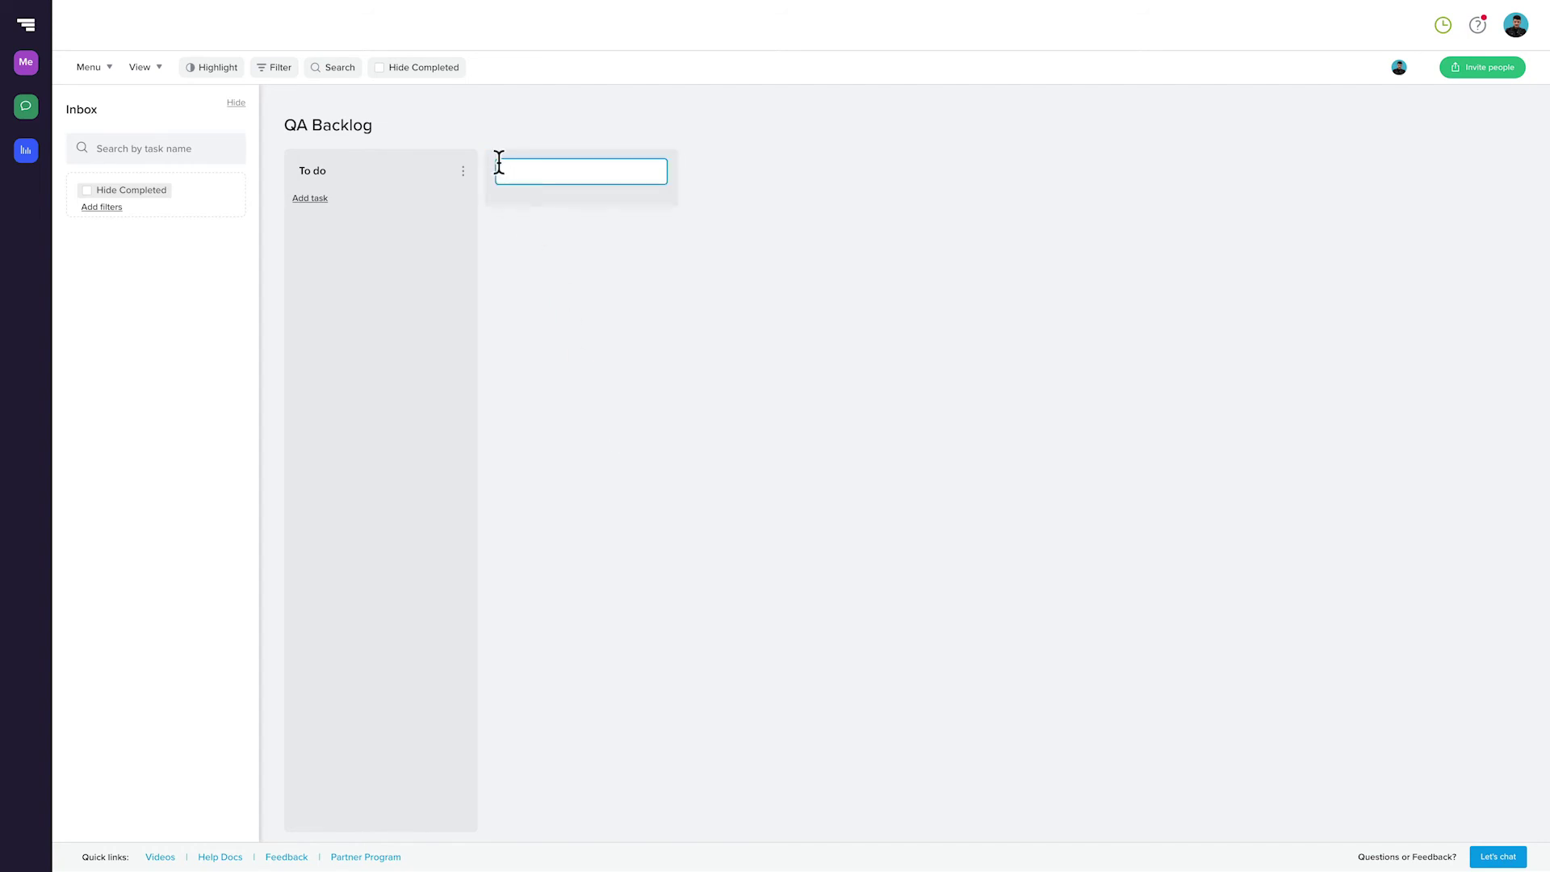
{"action": "key", "text": "Return"}
{"action": "left_click", "coordinate": [698, 169]}
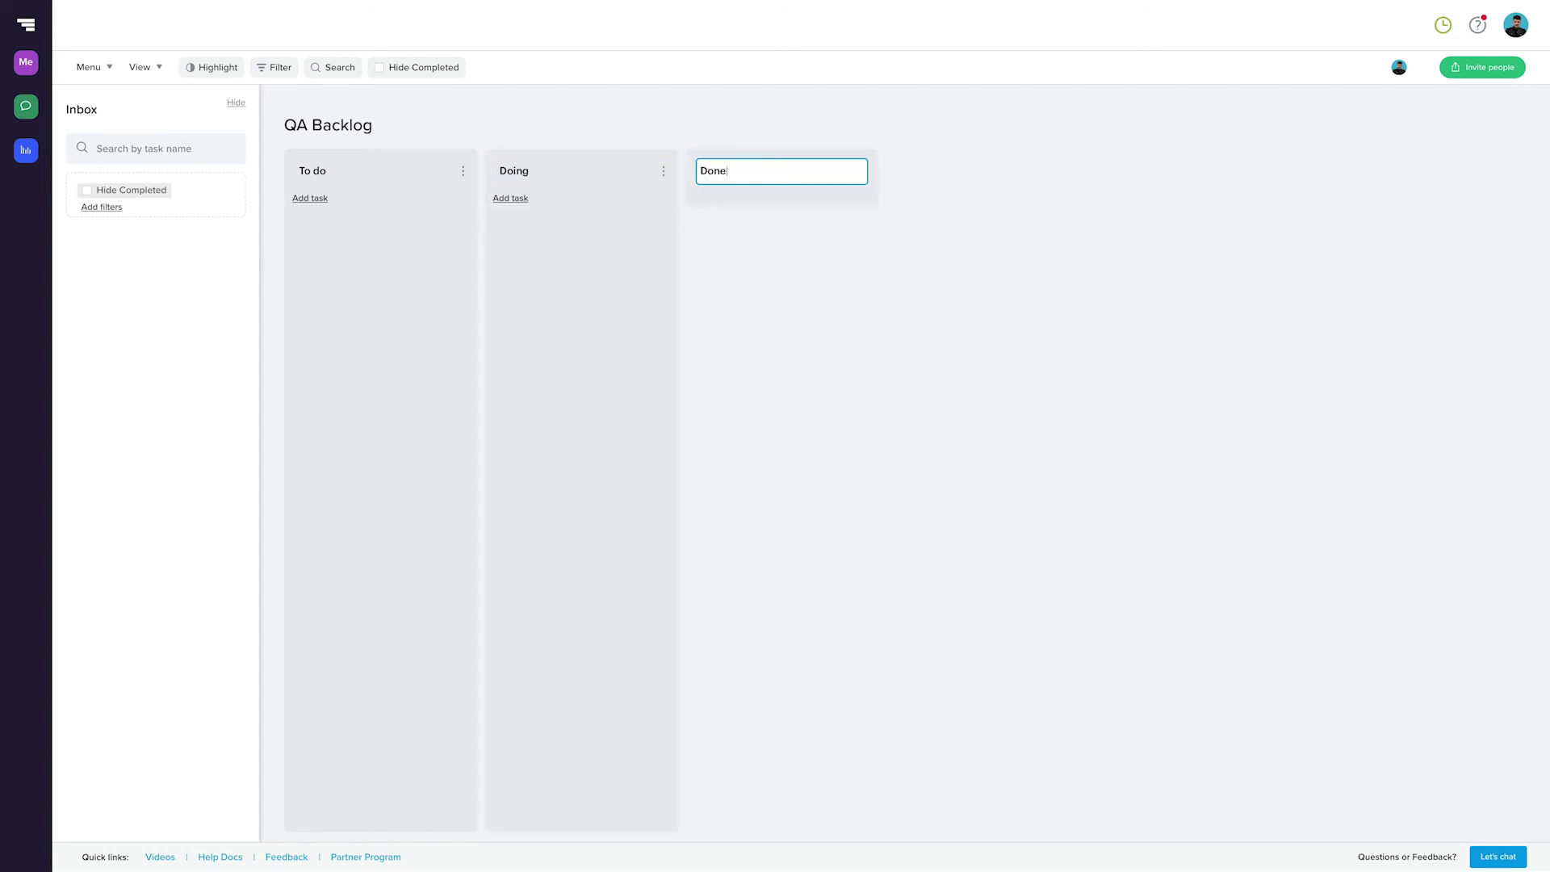
{"action": "key", "text": "Return"}
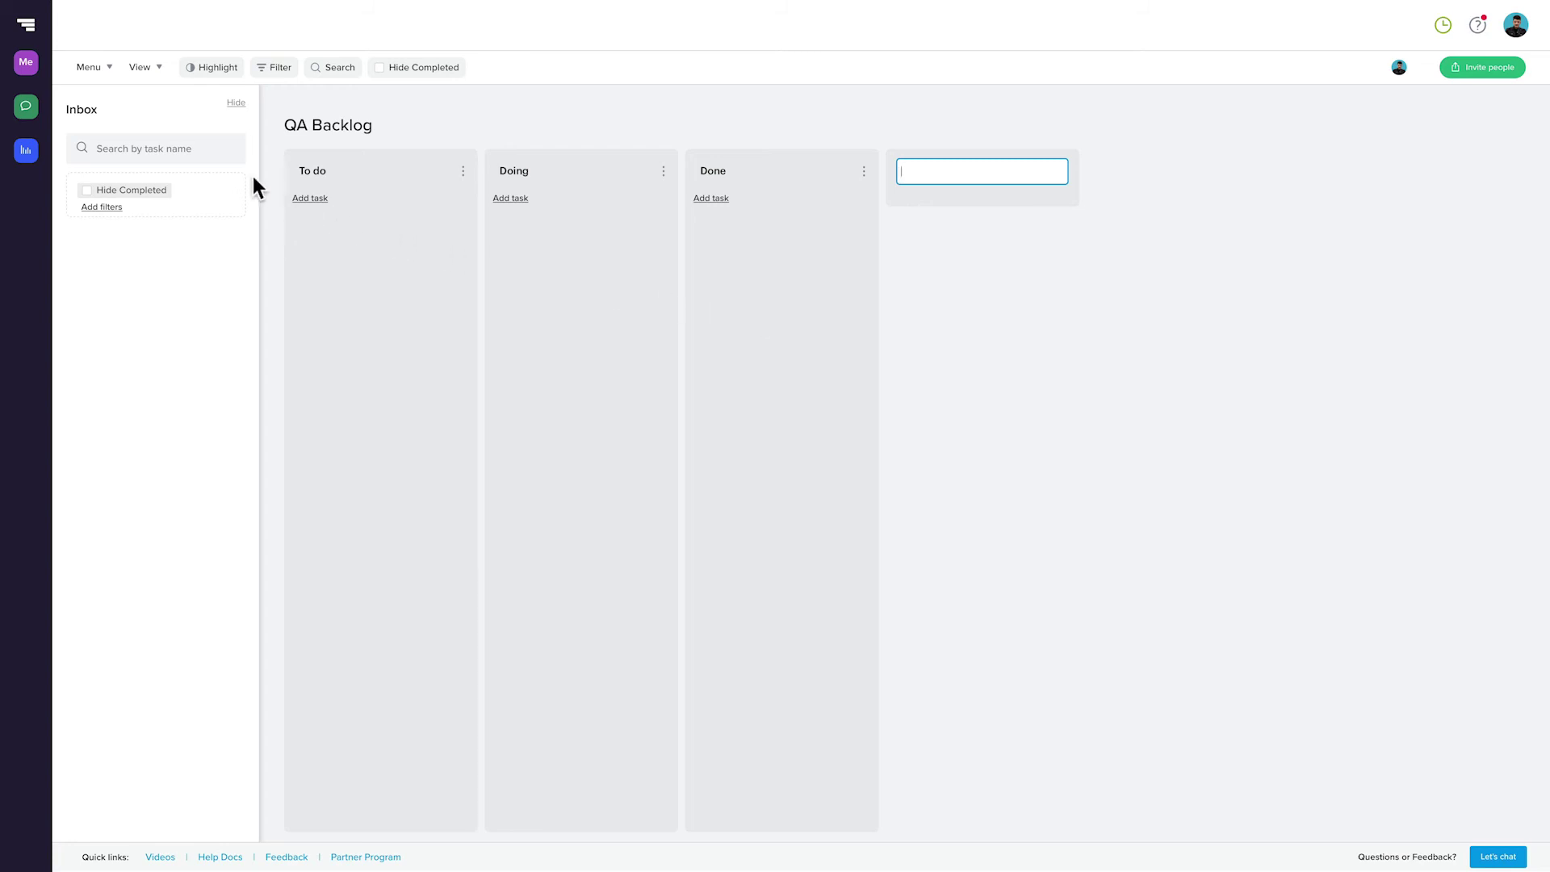
Filter the inbox to Website Design Project, The Gantt Museum Website Redesign and Multimedia Website Design Plan.
{"action": "left_click", "coordinate": [214, 152]}
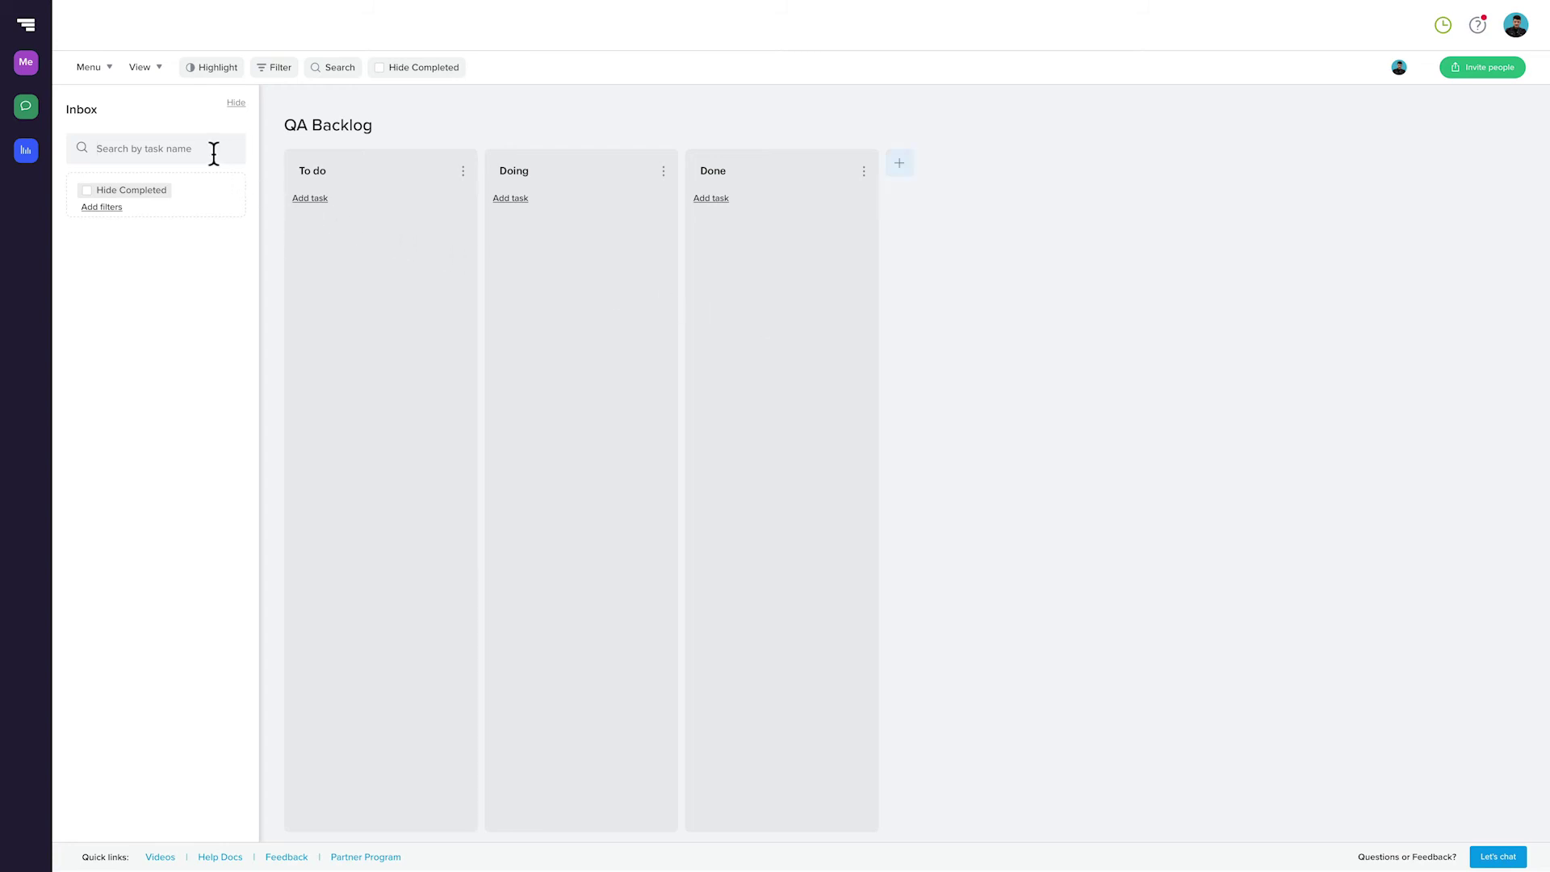
{"action": "left_click", "coordinate": [112, 209]}
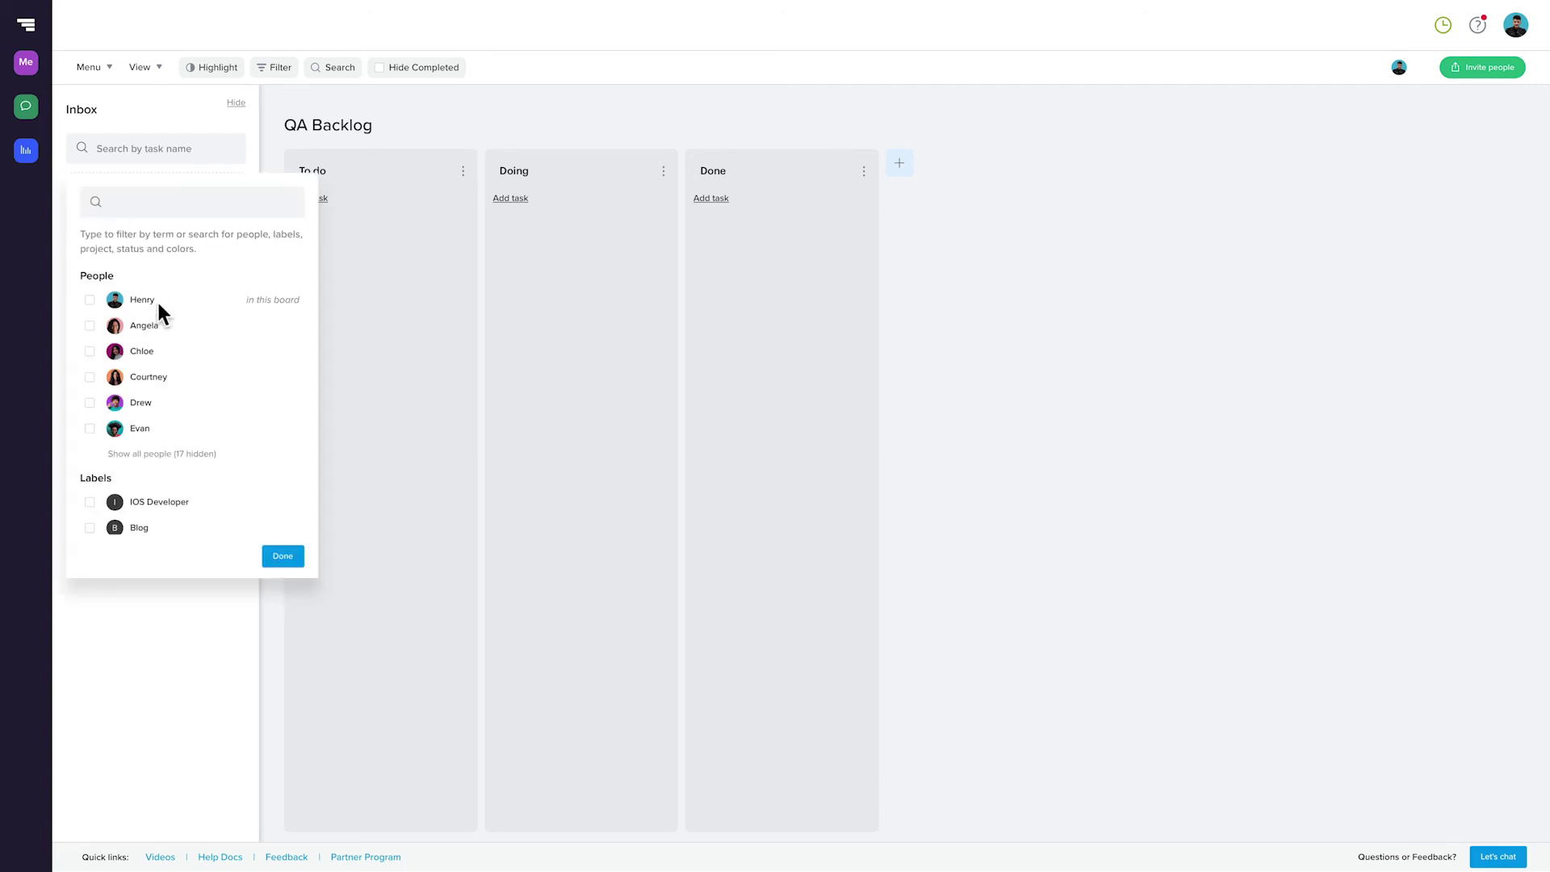
{"action": "scroll", "coordinate": [171, 328], "scroll_direction": "down", "scroll_amount": 10}
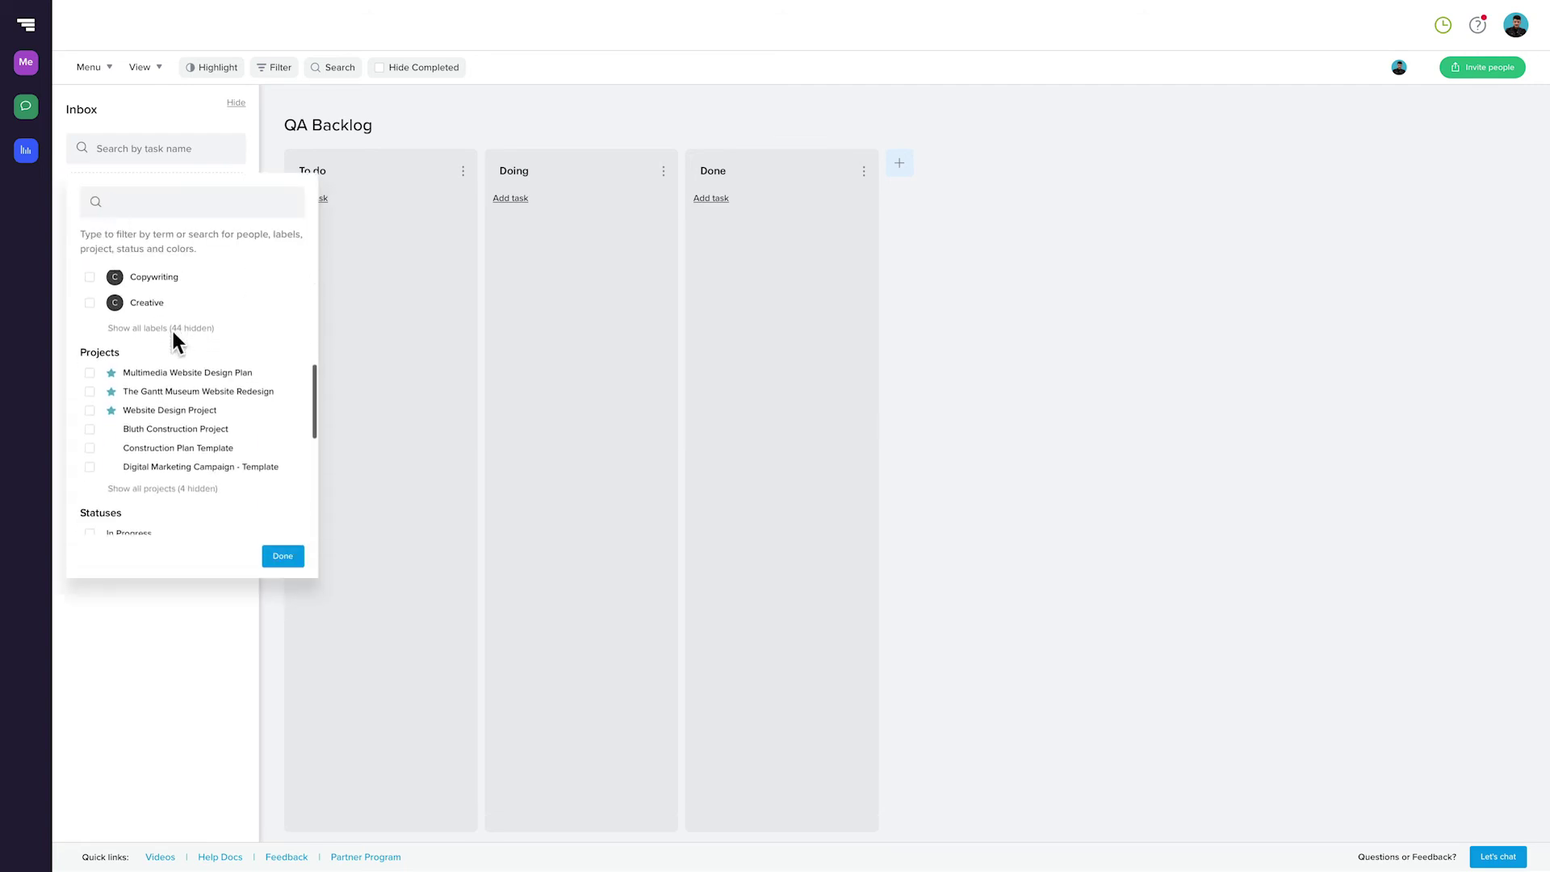
{"action": "left_click", "coordinate": [89, 410]}
{"action": "left_click", "coordinate": [90, 391]}
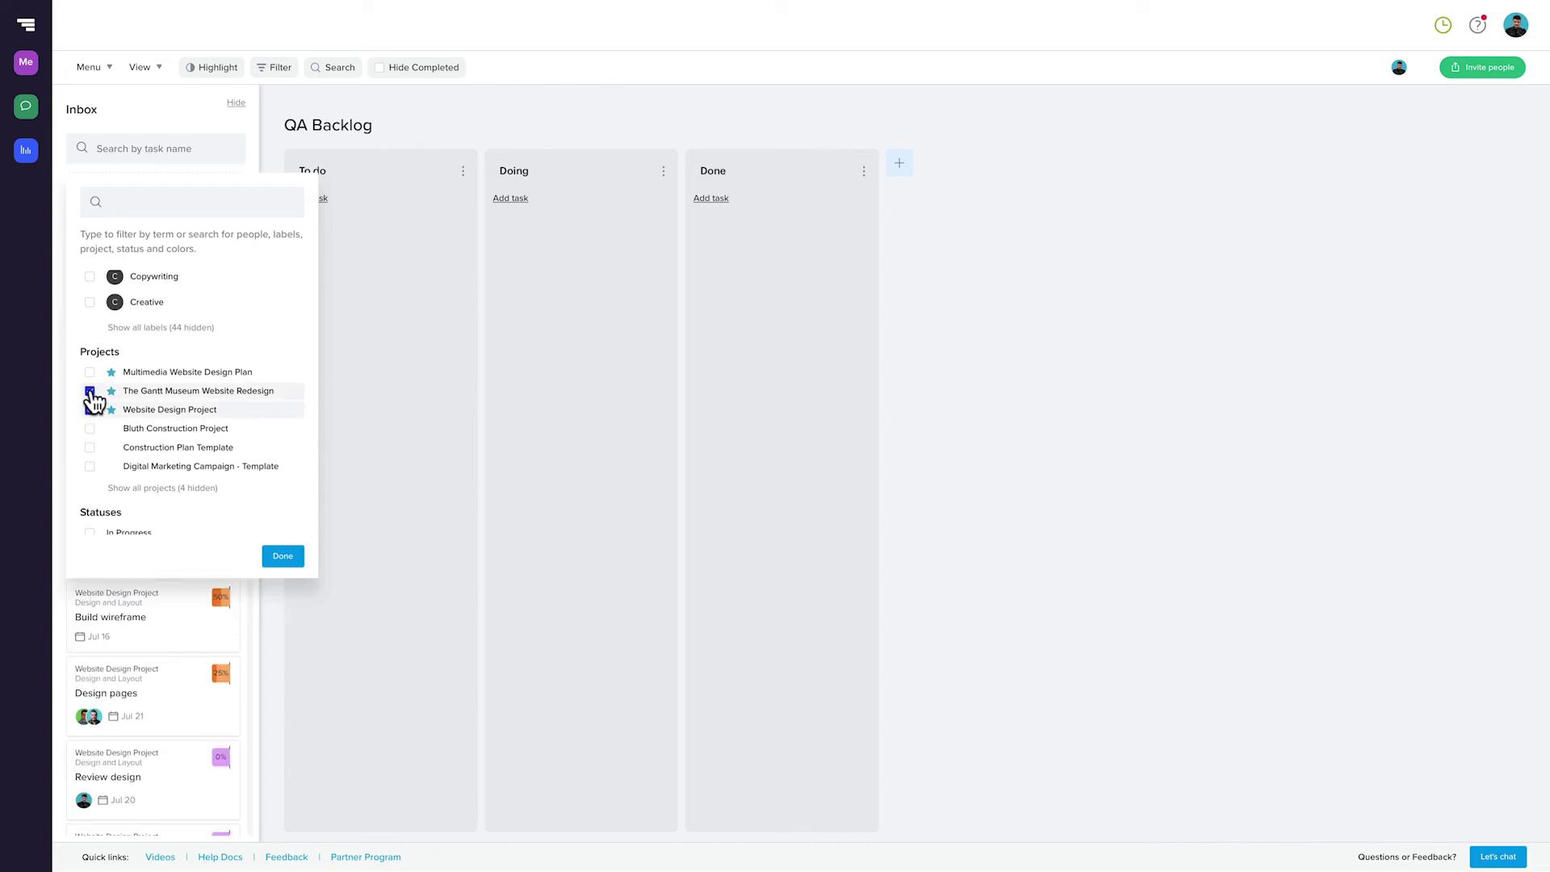
{"action": "left_click", "coordinate": [91, 373]}
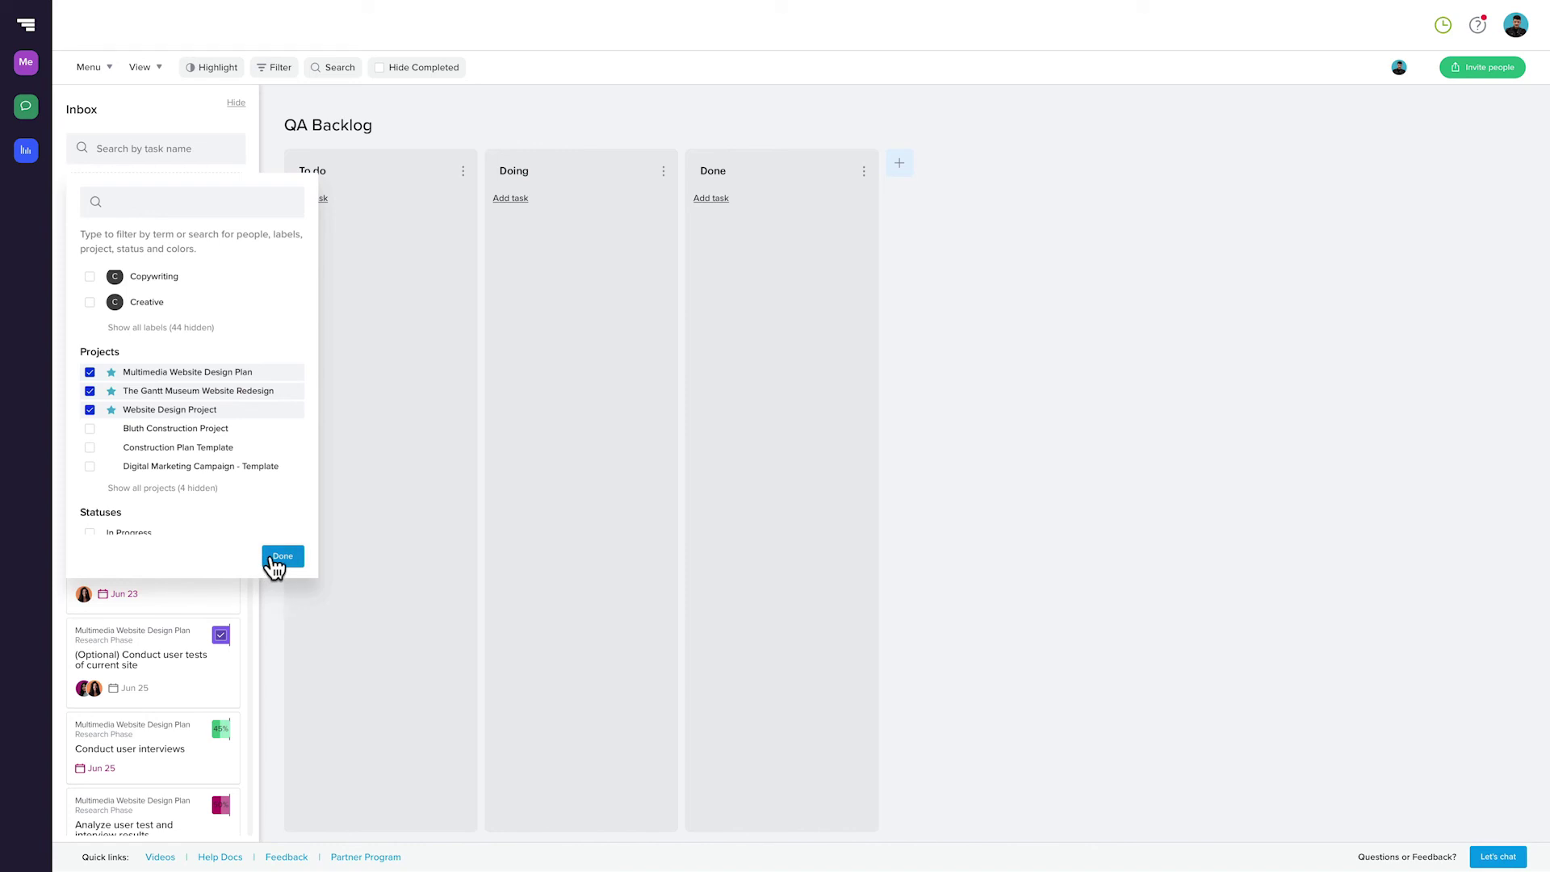
{"action": "left_click", "coordinate": [283, 557]}
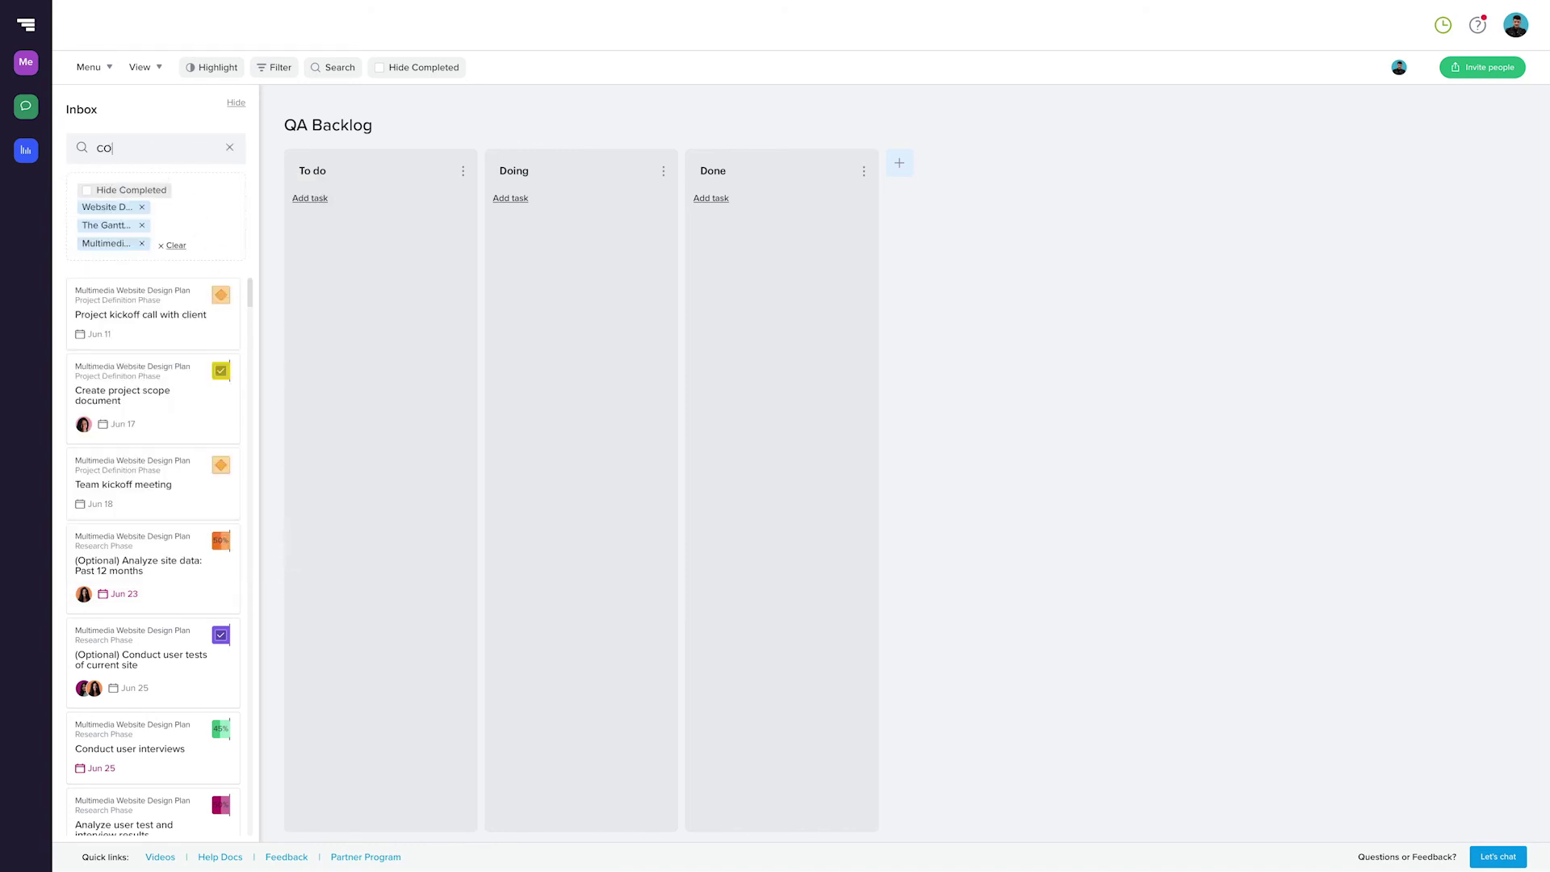
Search the inbox for 'Conduct' and drag tasks like Create recommendations doc and Lay out sitemap into To do.
{"action": "key", "text": "super+a"}
{"action": "type", "text": "Conduct"}
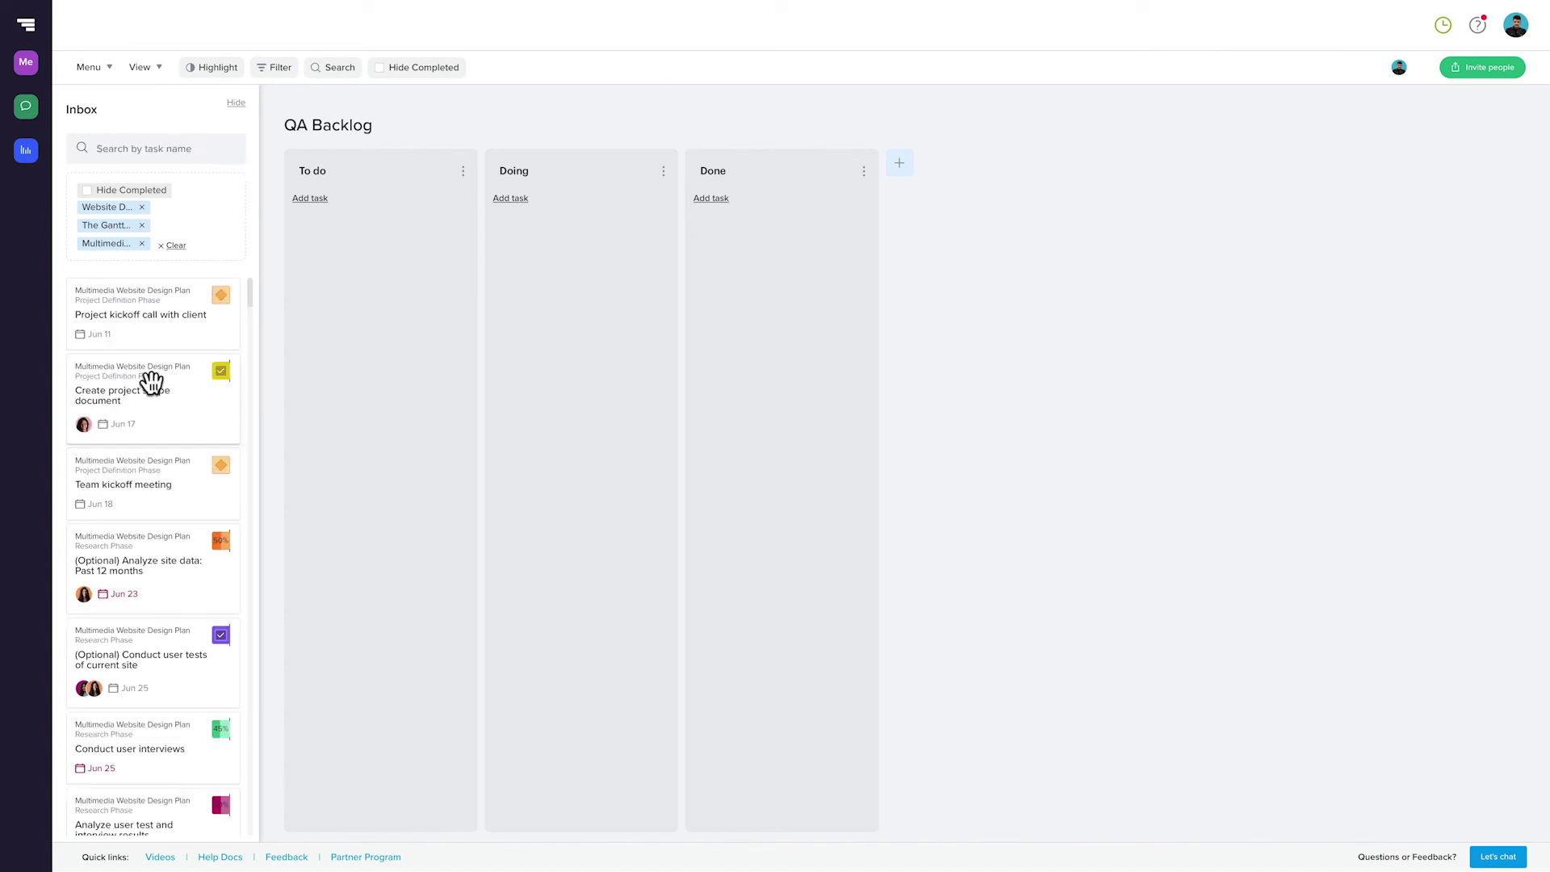
{"action": "scroll", "coordinate": [151, 382], "scroll_direction": "down", "scroll_amount": 7}
{"action": "left_click_drag", "start_coordinate": [149, 381], "coordinate": [379, 230]}
{"action": "left_click_drag", "start_coordinate": [153, 565], "coordinate": [380, 311]}
{"action": "left_click_drag", "start_coordinate": [177, 734], "coordinate": [379, 396]}
{"action": "left_click_drag", "start_coordinate": [187, 633], "coordinate": [379, 484]}
{"action": "left_click_drag", "start_coordinate": [161, 711], "coordinate": [384, 575]}
{"action": "left_click_drag", "start_coordinate": [154, 714], "coordinate": [398, 657]}
Add ALL: Kickoff Meeting and Interviews to the To do column.
{"action": "scroll", "coordinate": [152, 585], "scroll_direction": "down", "scroll_amount": 10}
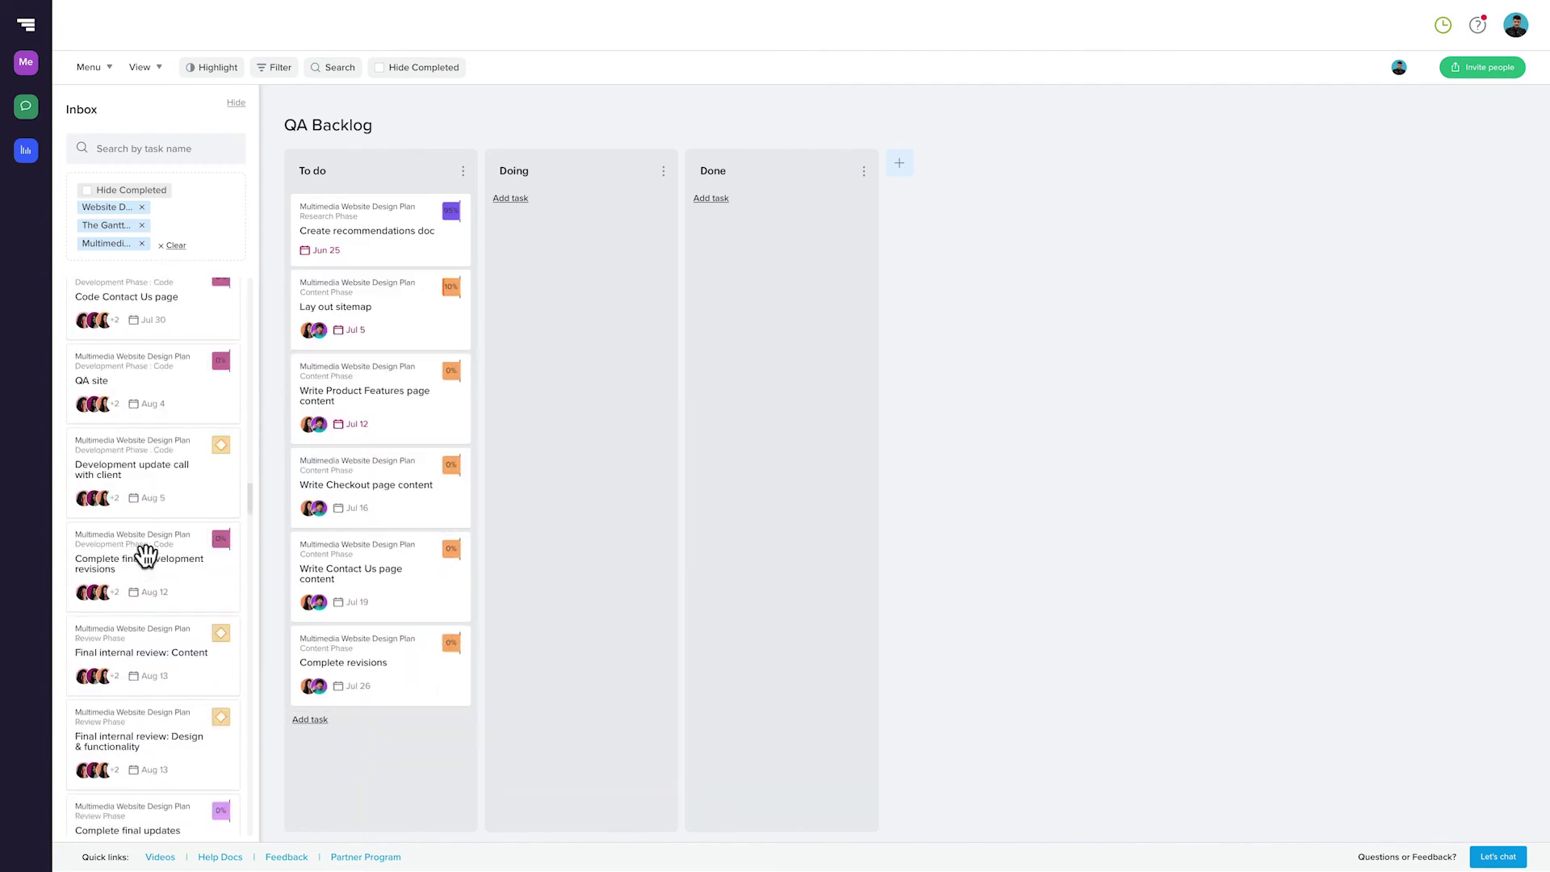
{"action": "scroll", "coordinate": [145, 555], "scroll_direction": "down", "scroll_amount": 5}
{"action": "left_click_drag", "start_coordinate": [154, 557], "coordinate": [379, 404]}
{"action": "left_click_drag", "start_coordinate": [75, 692], "coordinate": [372, 587]}
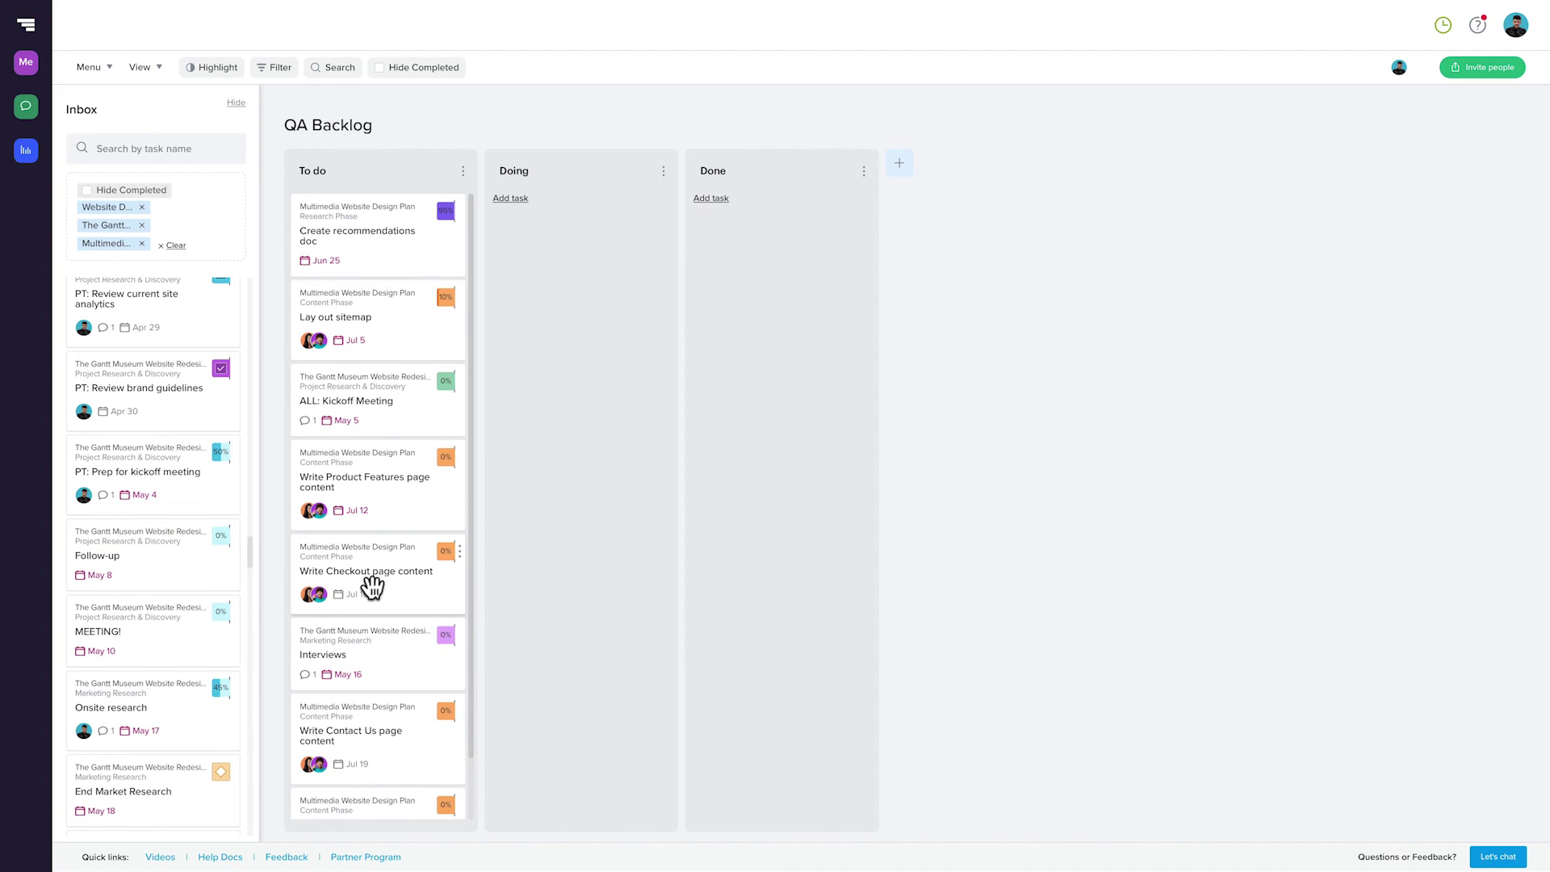
Set To do, Doing and Done to 0%, 50% and 100%, then drag Lay out sitemap into Doing.
{"action": "left_click", "coordinate": [463, 172]}
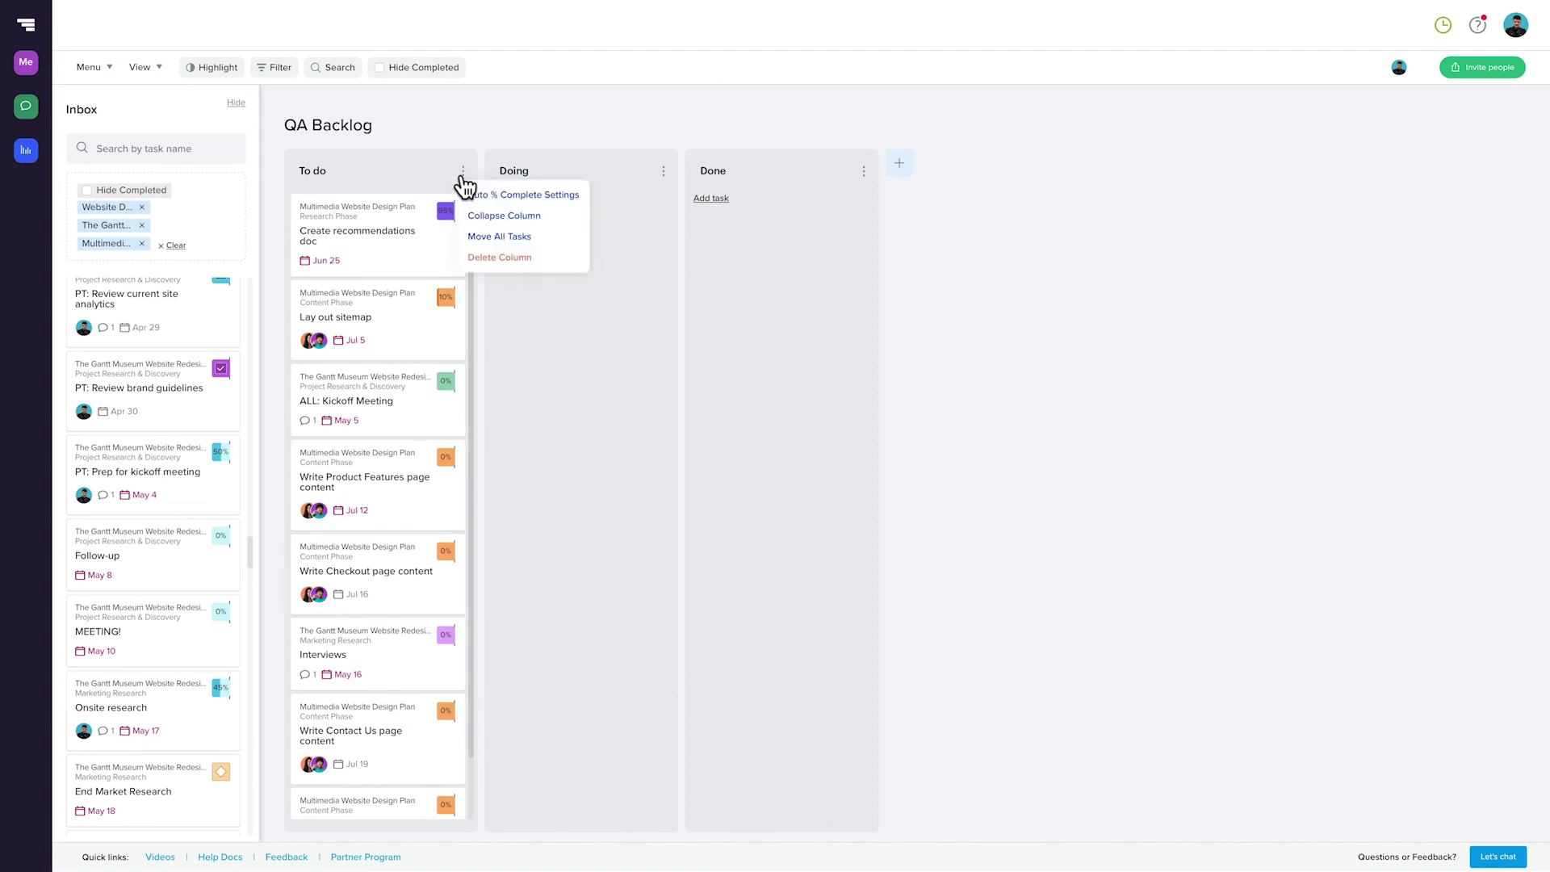
{"action": "left_click", "coordinate": [483, 199]}
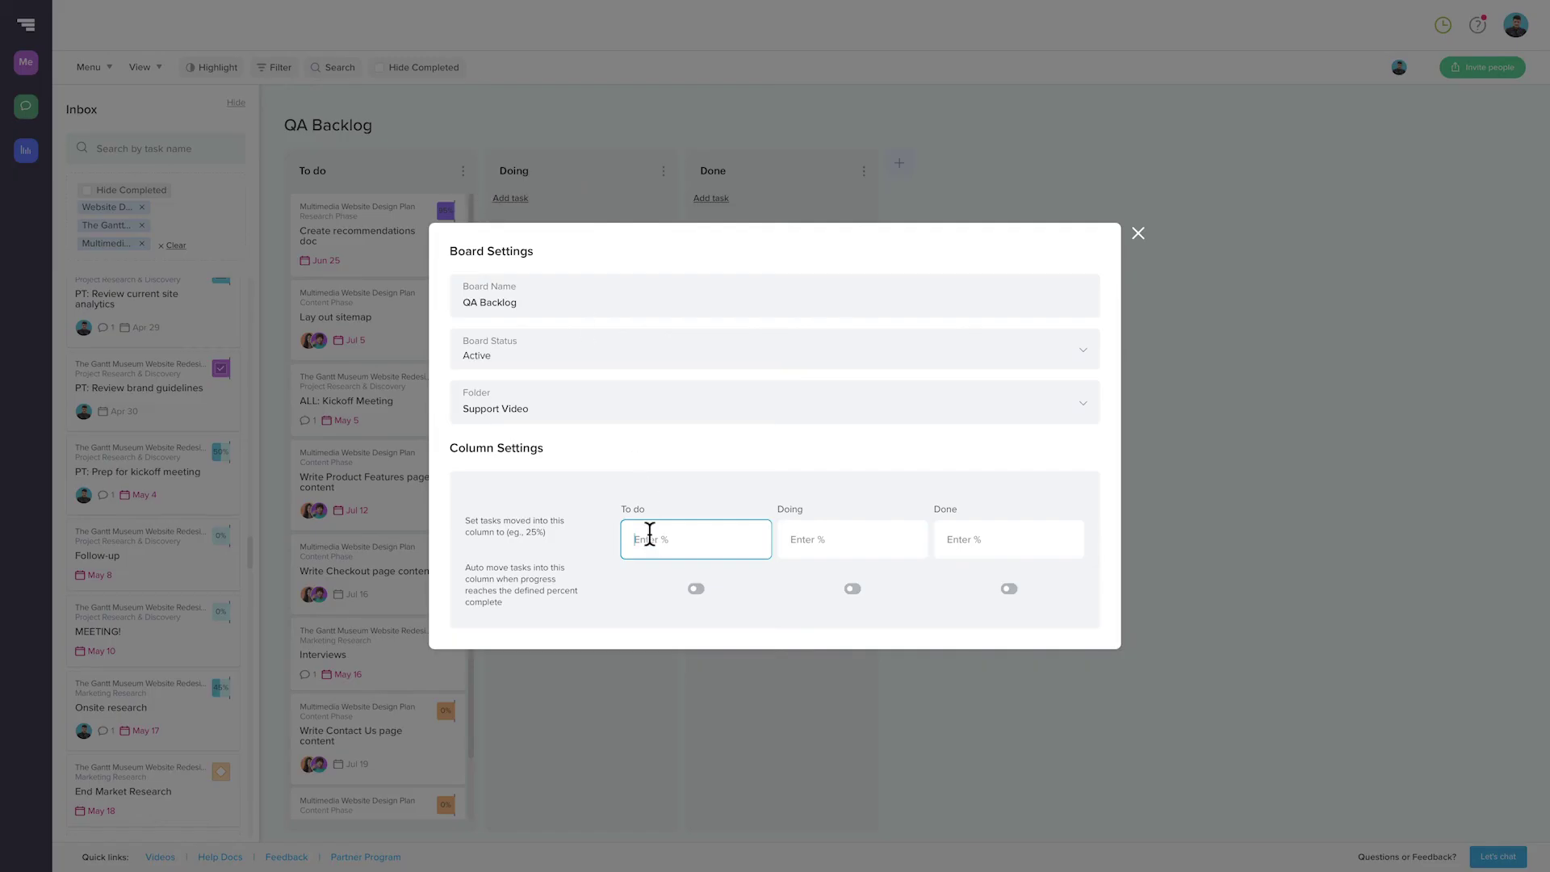
{"action": "type", "text": "0"}
{"action": "key", "text": "Tab"}
{"action": "key", "text": "Tab"}
{"action": "type", "text": "100"}
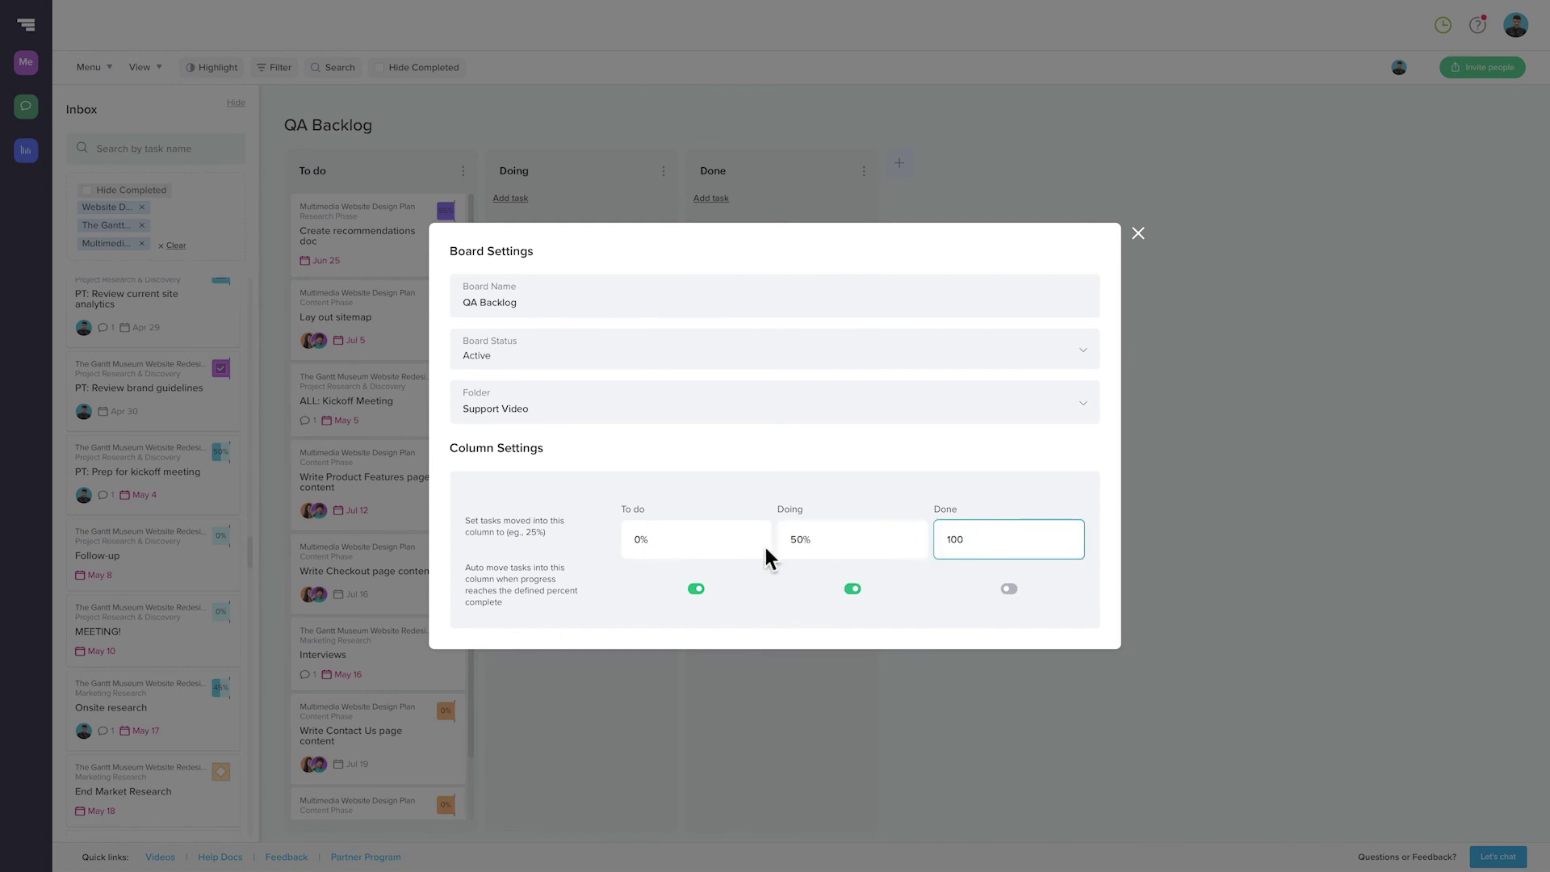
{"action": "left_click", "coordinate": [1138, 233]}
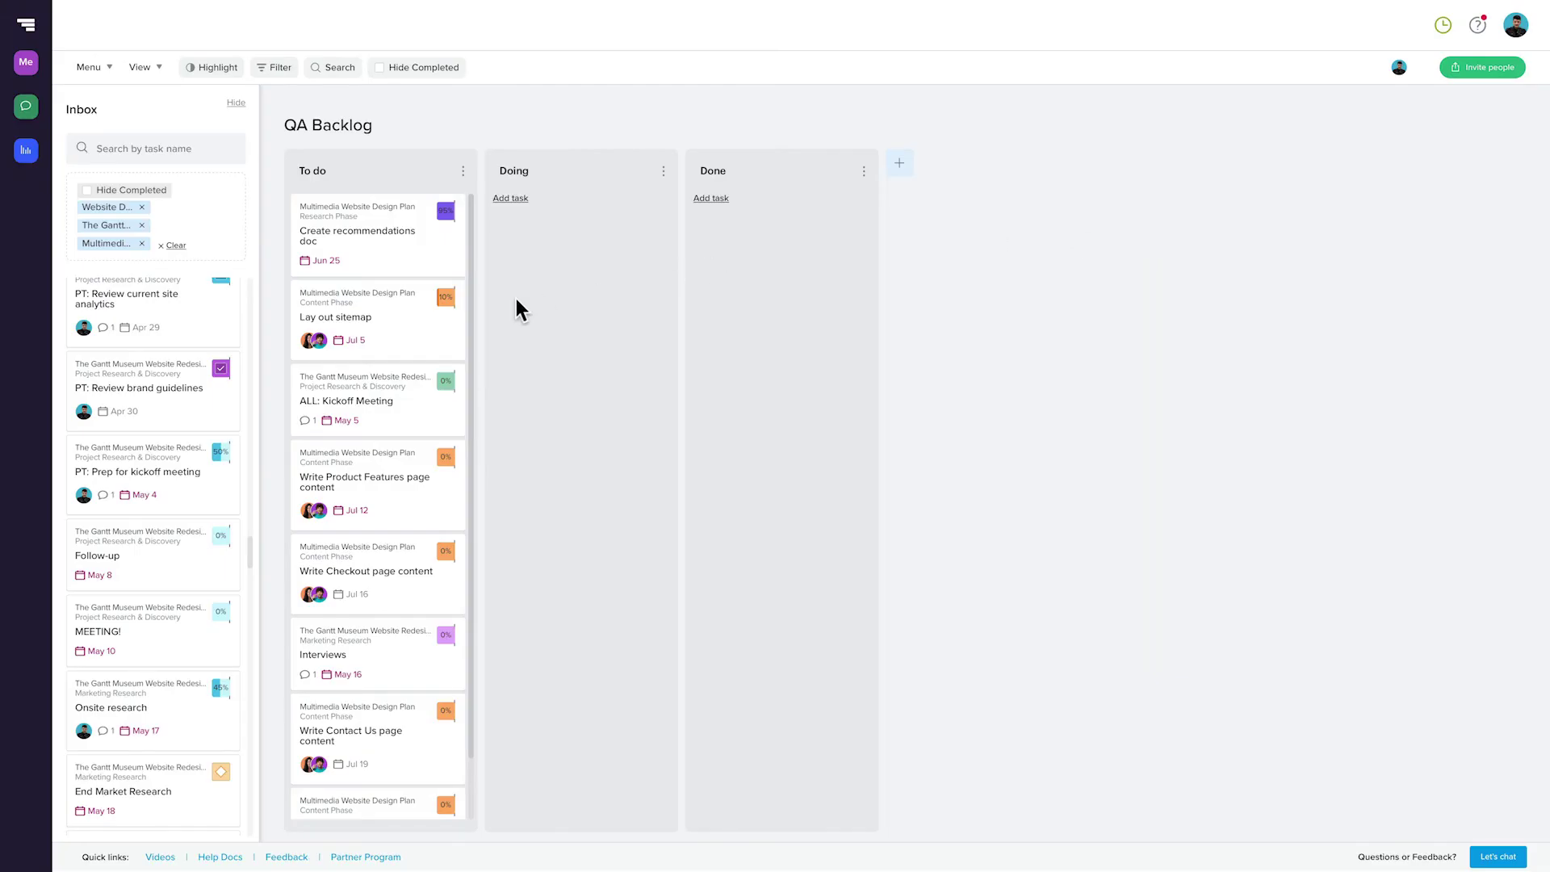
{"action": "left_click_drag", "start_coordinate": [414, 298], "coordinate": [550, 294]}
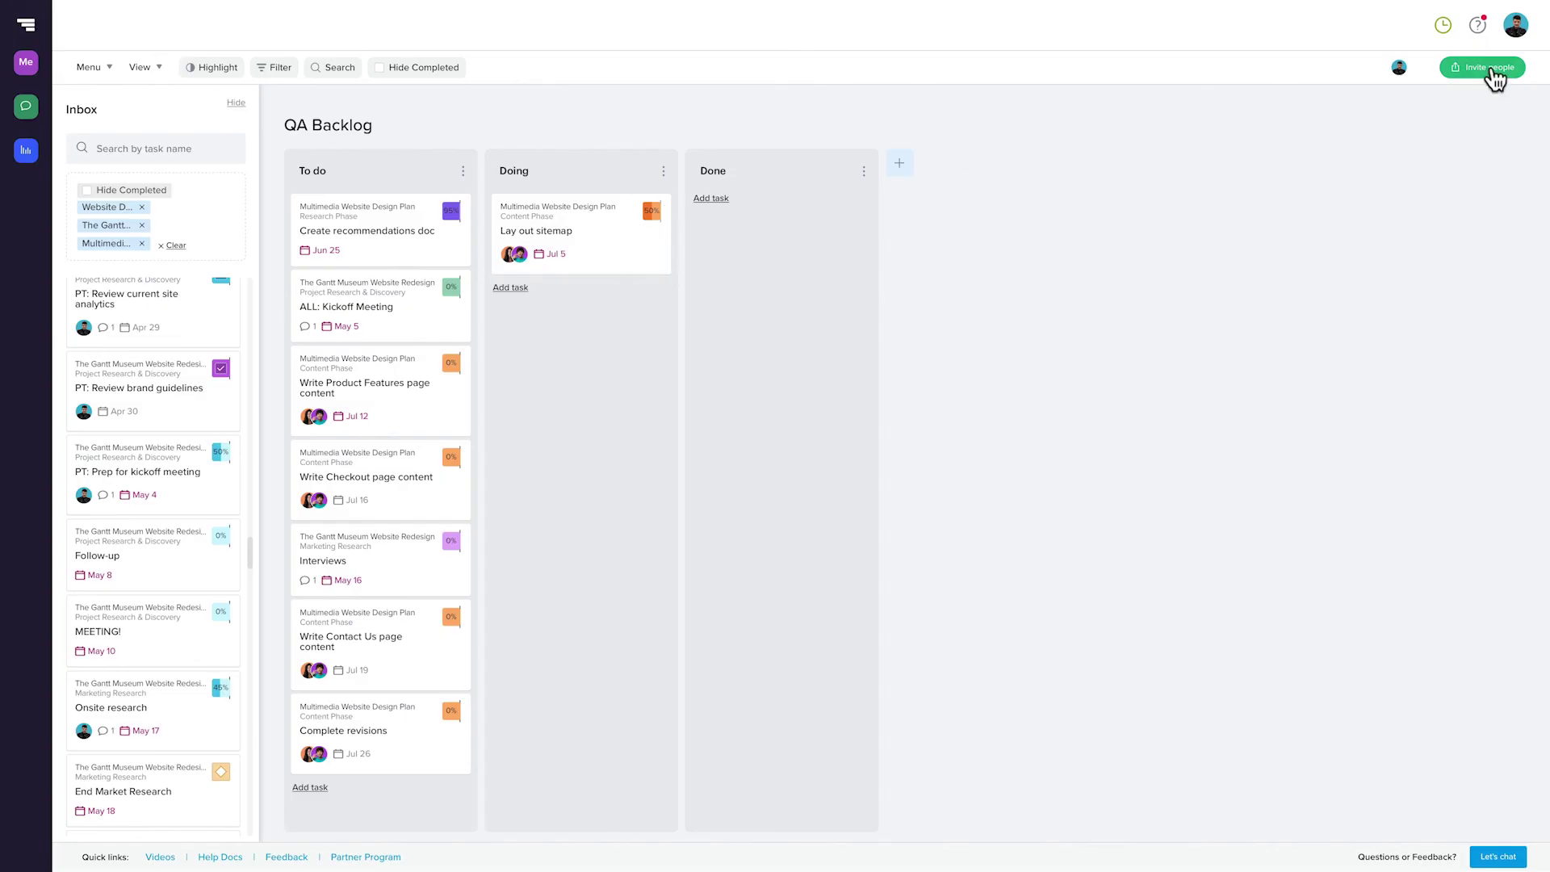
Pick three teammates in the QA Backlog invite form, keeping the default message and sending on.
{"action": "left_click", "coordinate": [1492, 68]}
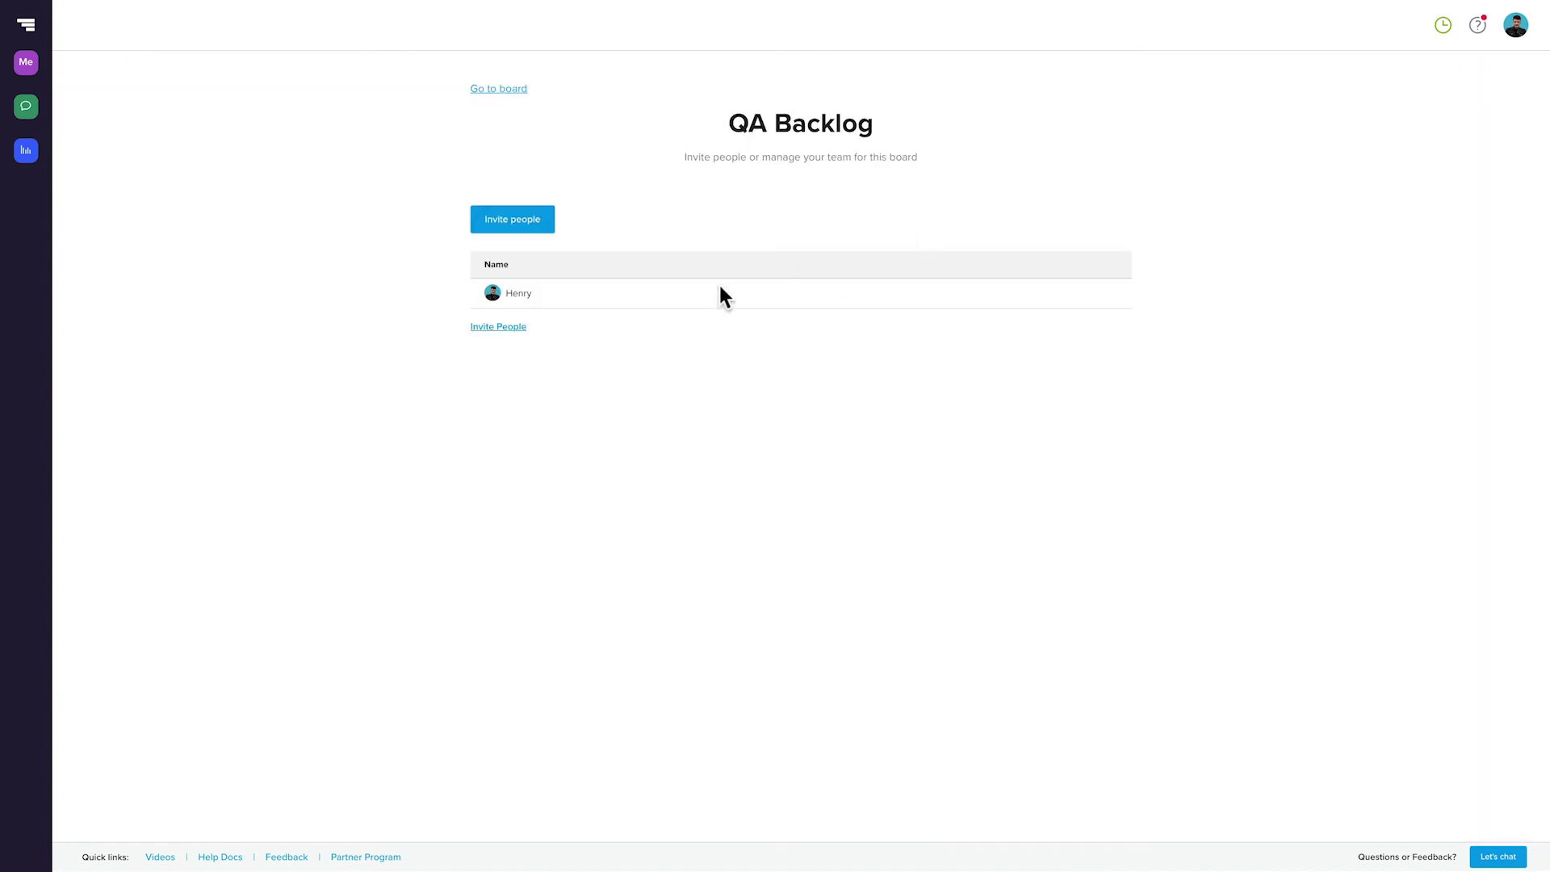
{"action": "left_click", "coordinate": [501, 327]}
{"action": "left_click", "coordinate": [546, 351]}
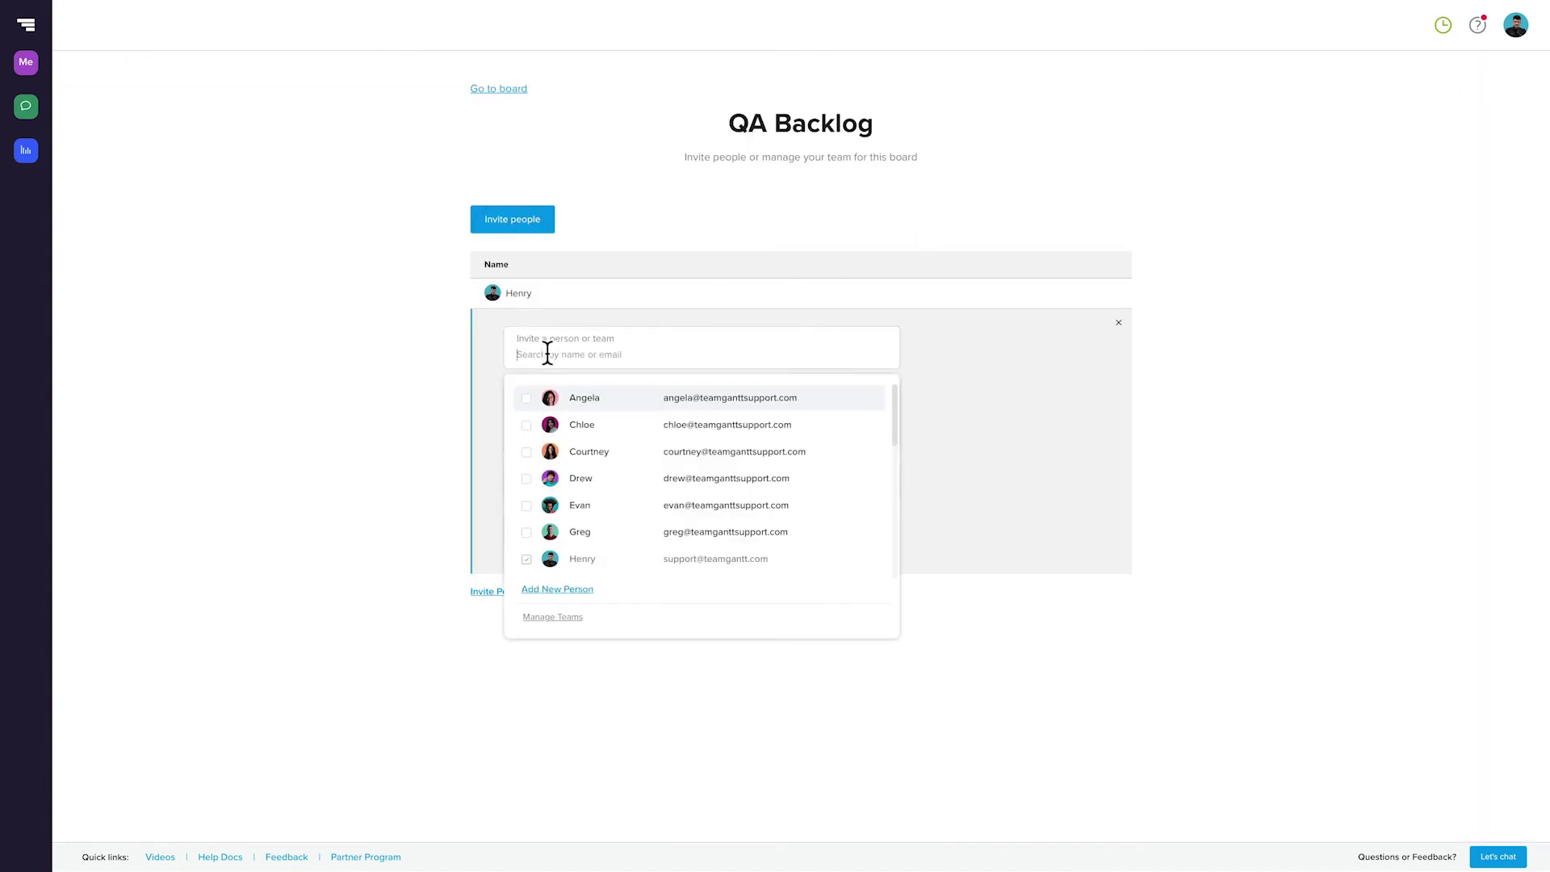
{"action": "left_click", "coordinate": [527, 399]}
{"action": "left_click", "coordinate": [527, 479]}
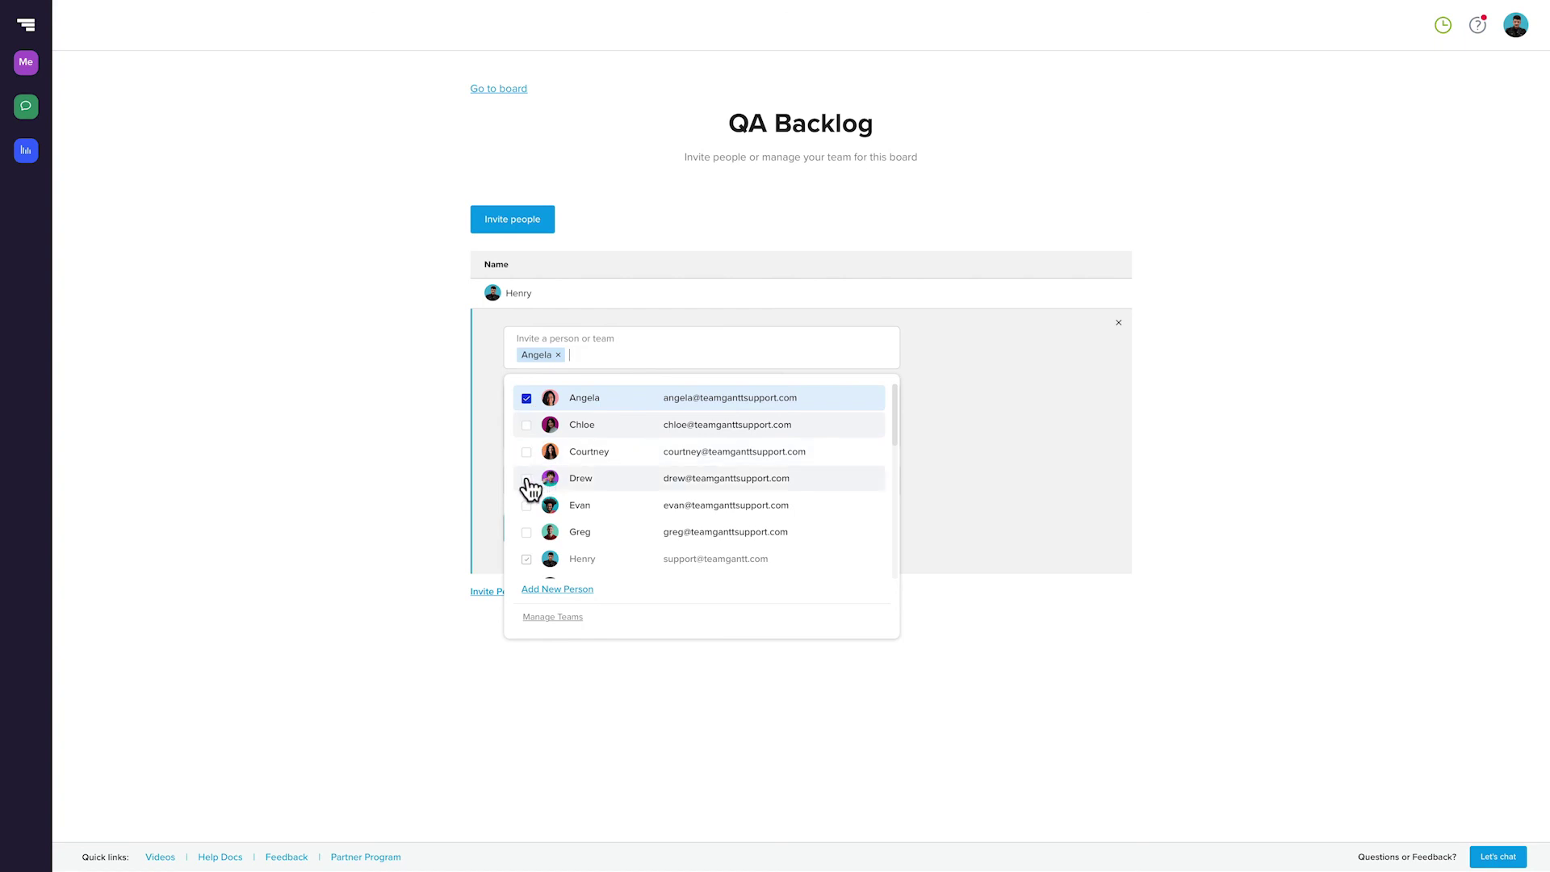
{"action": "left_click", "coordinate": [526, 426]}
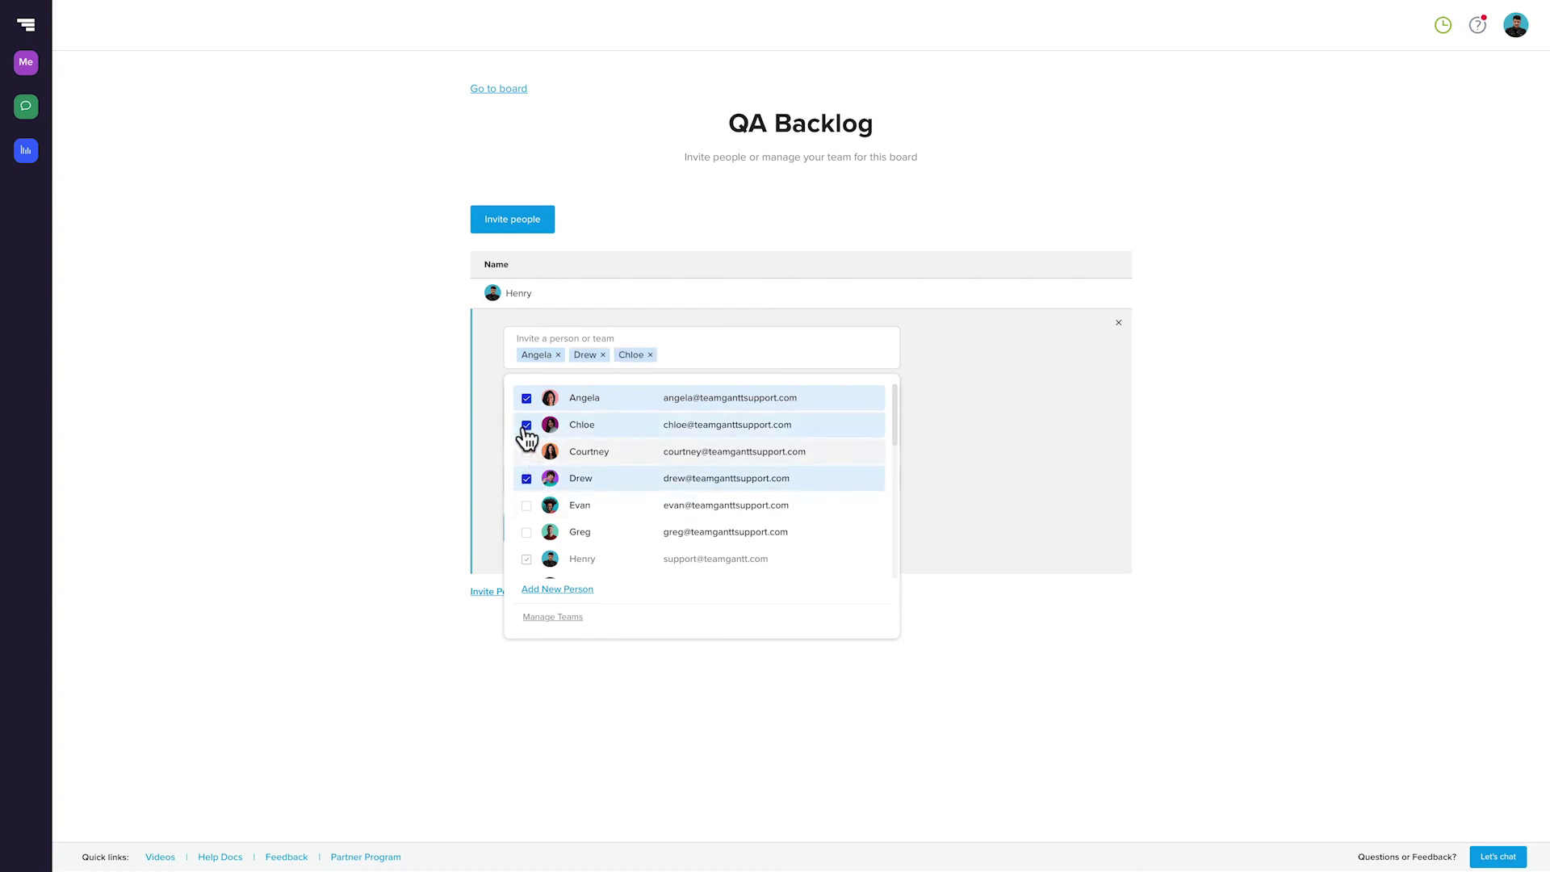
{"action": "left_click", "coordinate": [1016, 446]}
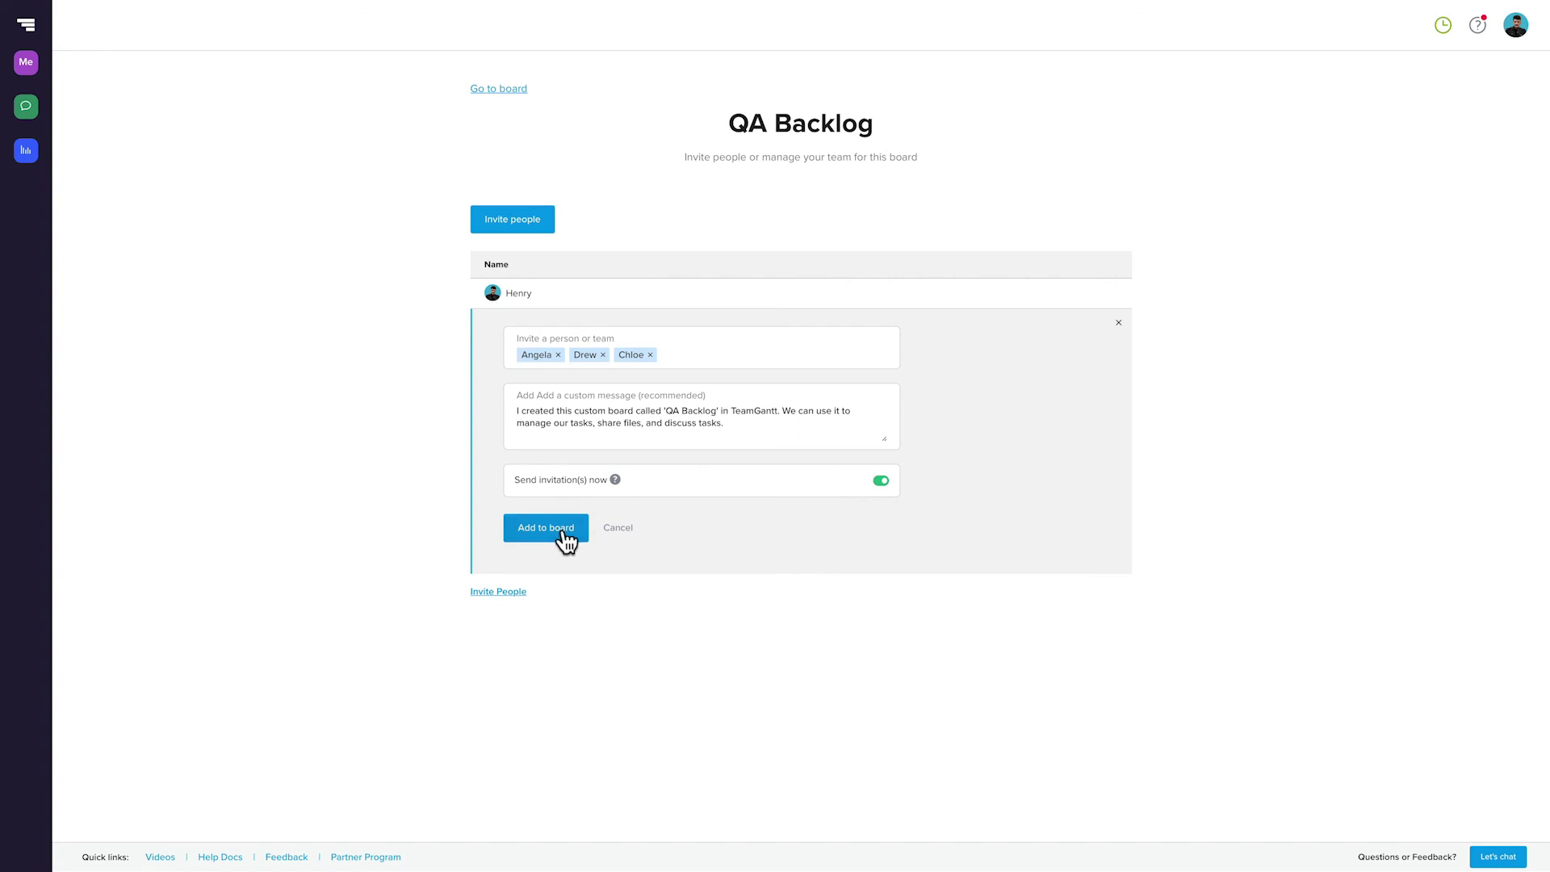